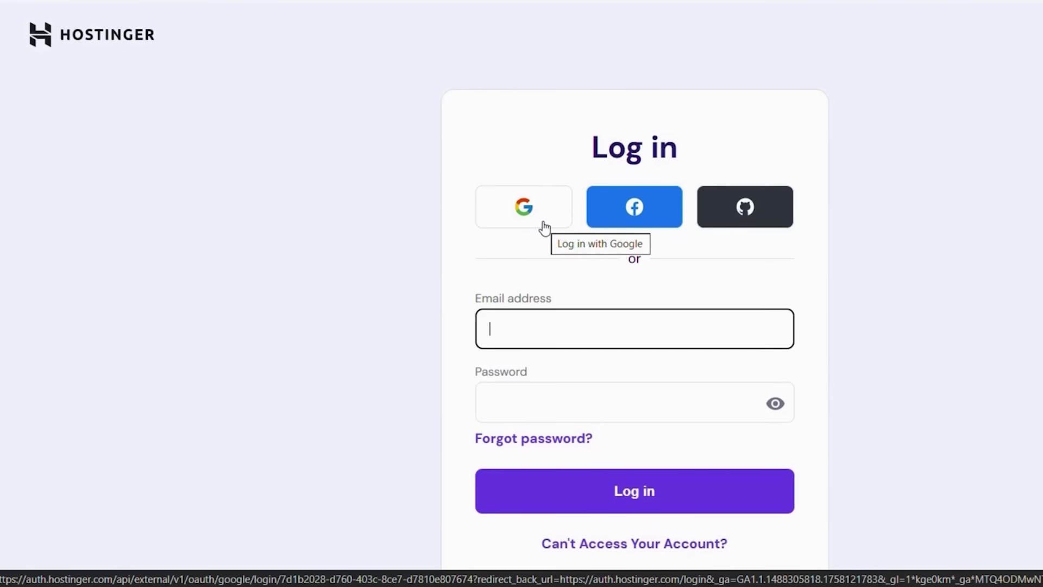
# Step: Log in to Hostinger with a Google account and open the Horizons AI website creator
pyautogui.click(545, 227)
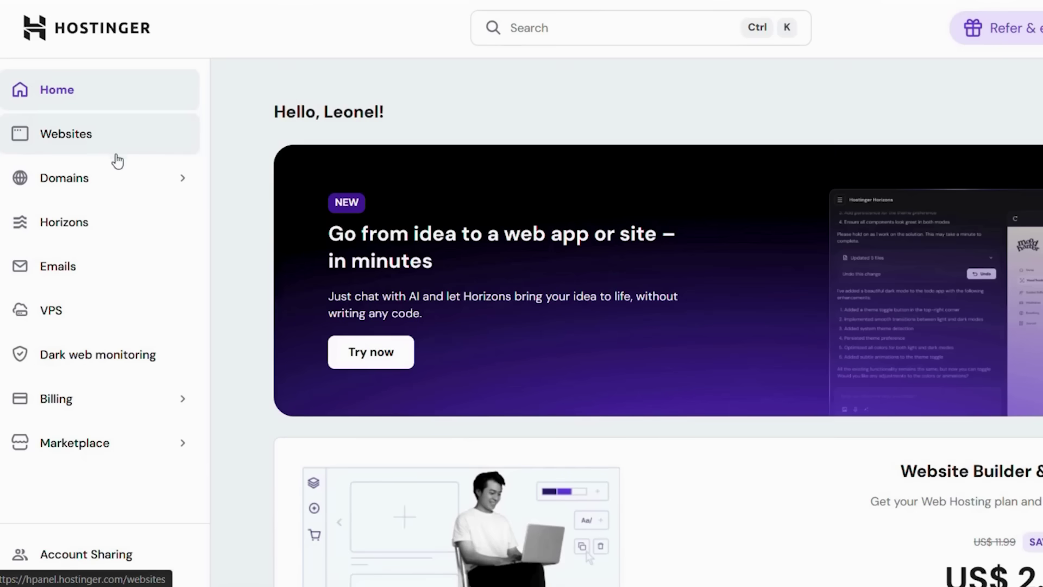
pyautogui.click(369, 357)
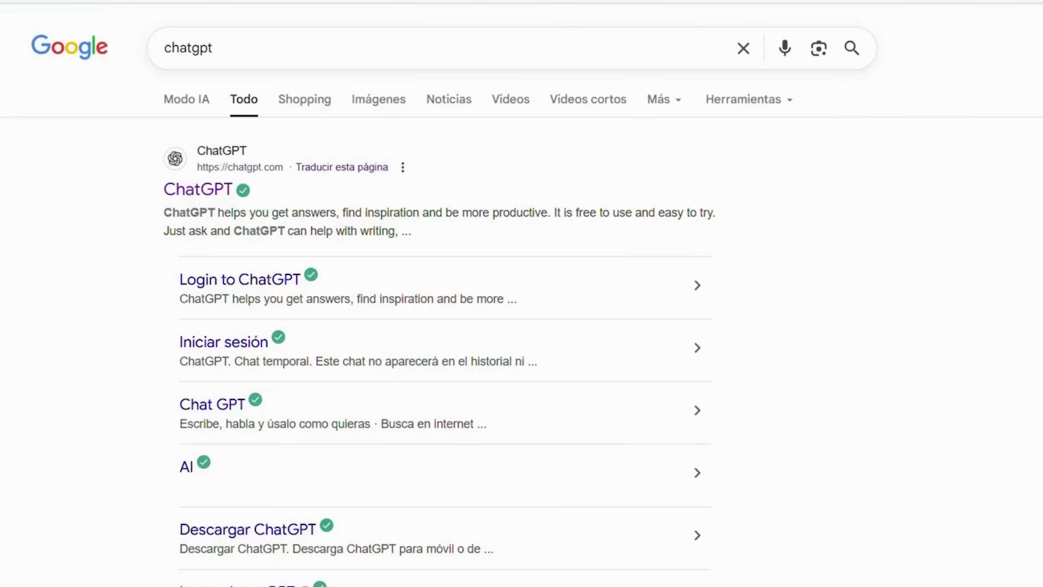
# Step: Switch to ChatGPT and request a brief for a simple, professional-looking, lead-generating "Petal Garden" flower shop website, including the basic features it should have
pyautogui.click(188, 191)
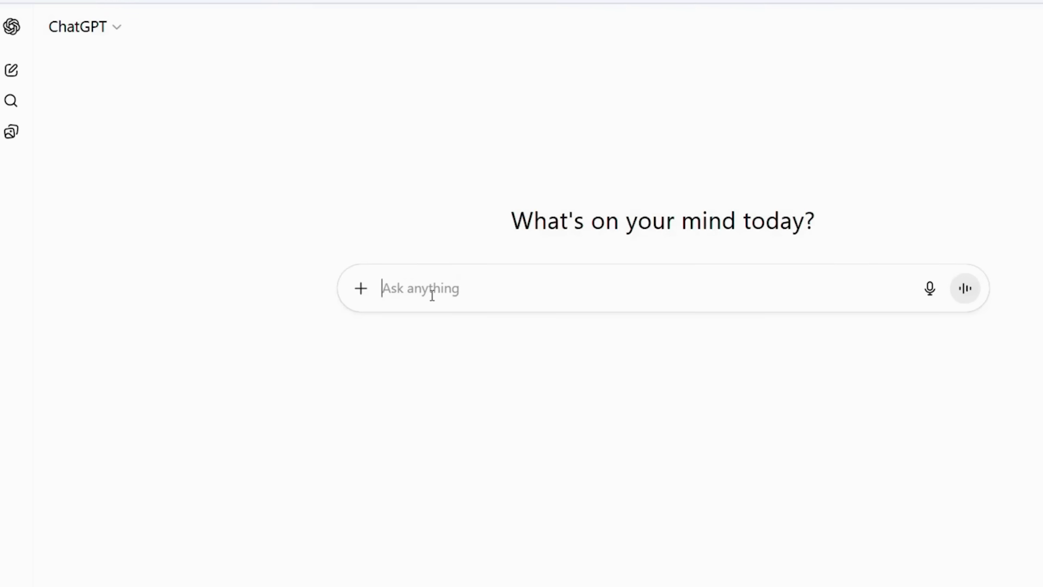
pyautogui.write('Project Title: Create a simple, lead-generating website for "Petal Garden" flower shop. Primary Goal: To build a professional-looking website that displays the shop\'s work, builds trust, and gets customers to contact them. An add the basic features that my website should have.')
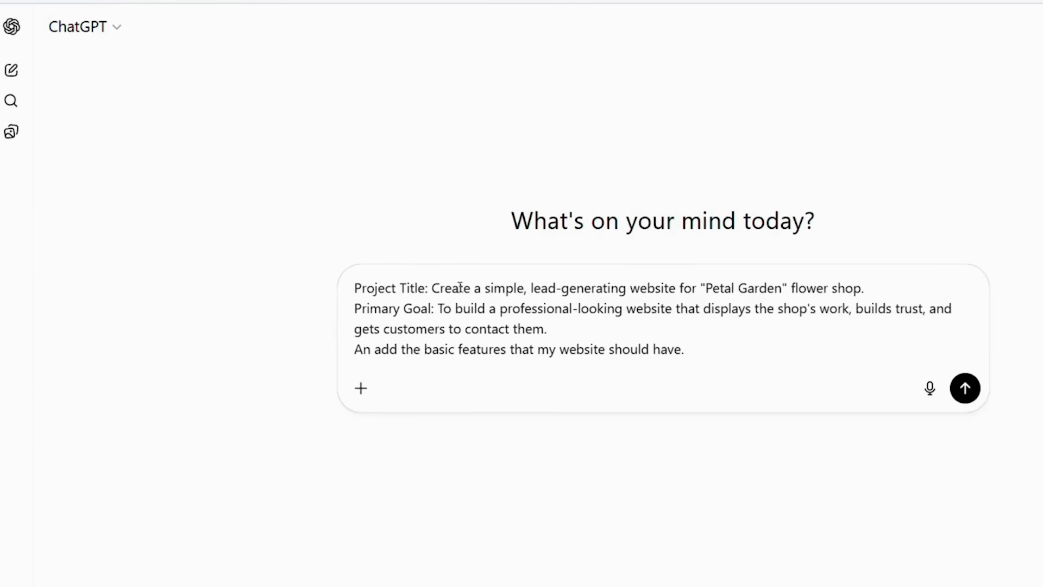
pyautogui.click(432, 288)
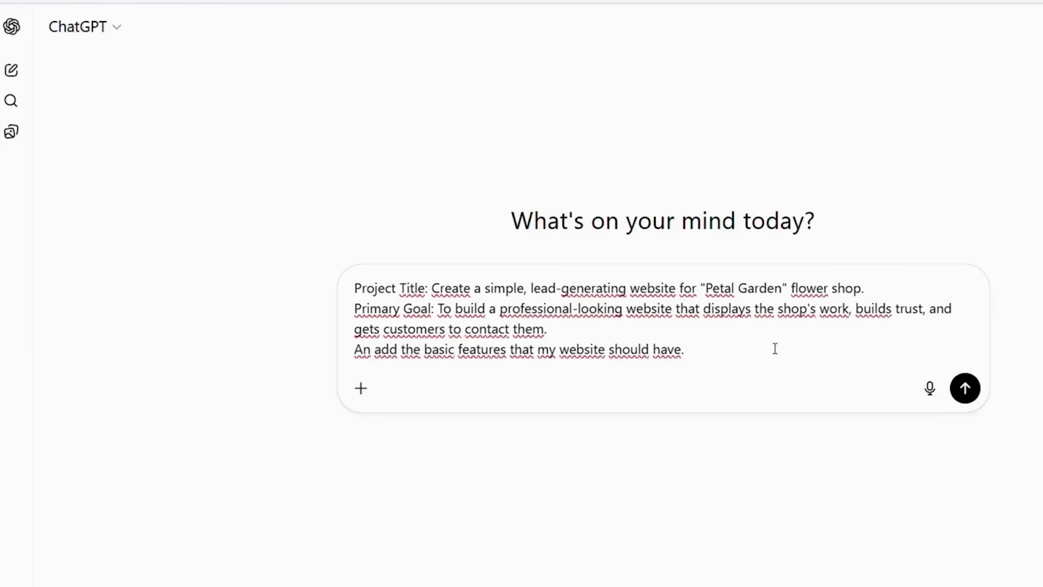
pyautogui.click(971, 397)
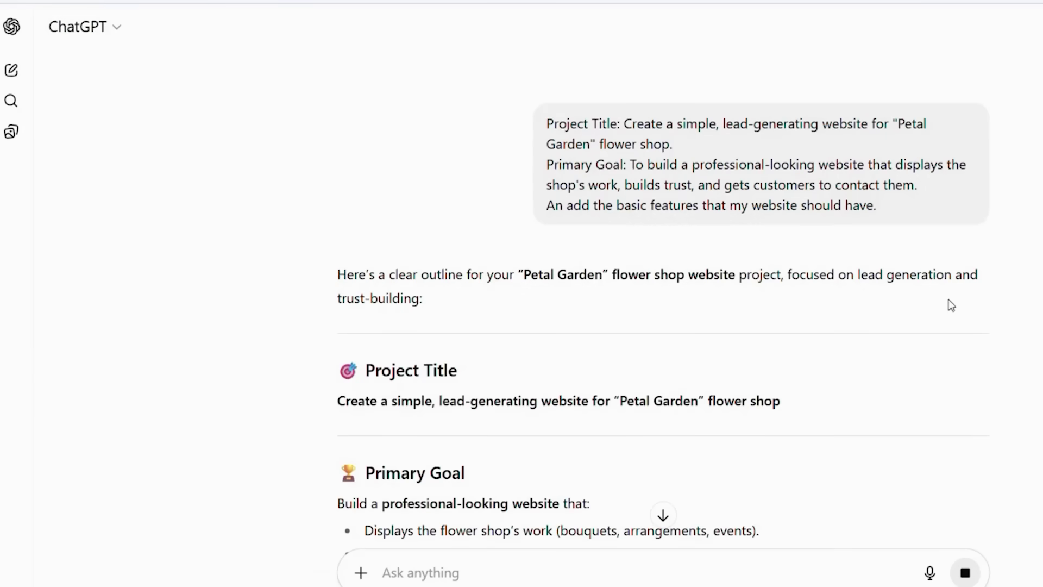
# Step: Read through the generated Petal Garden outline, covering the primary goal, basic website features and optional features
pyautogui.scroll(-4, 951, 305)
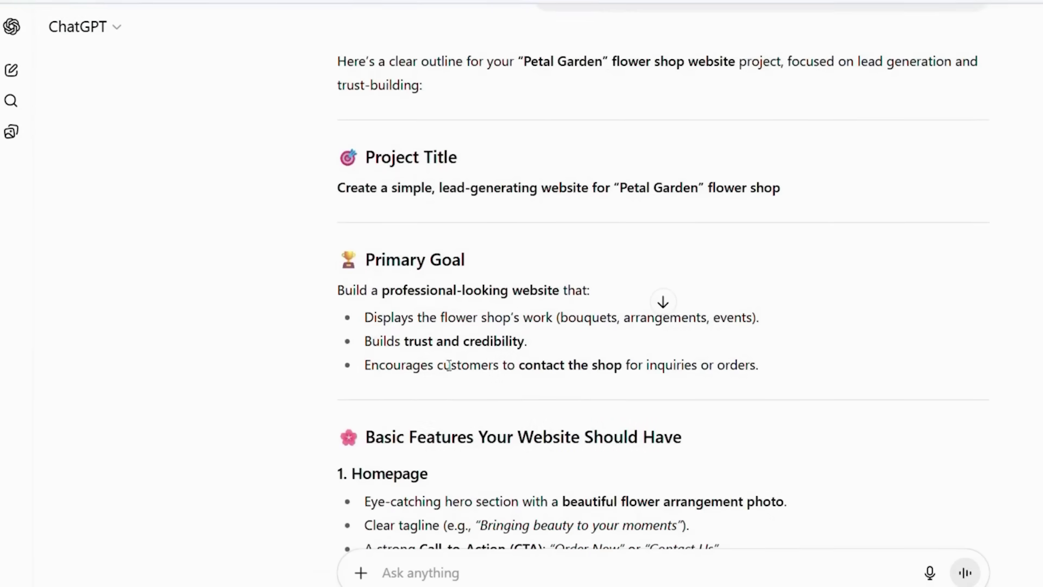
pyautogui.scroll(-3, 515, 343)
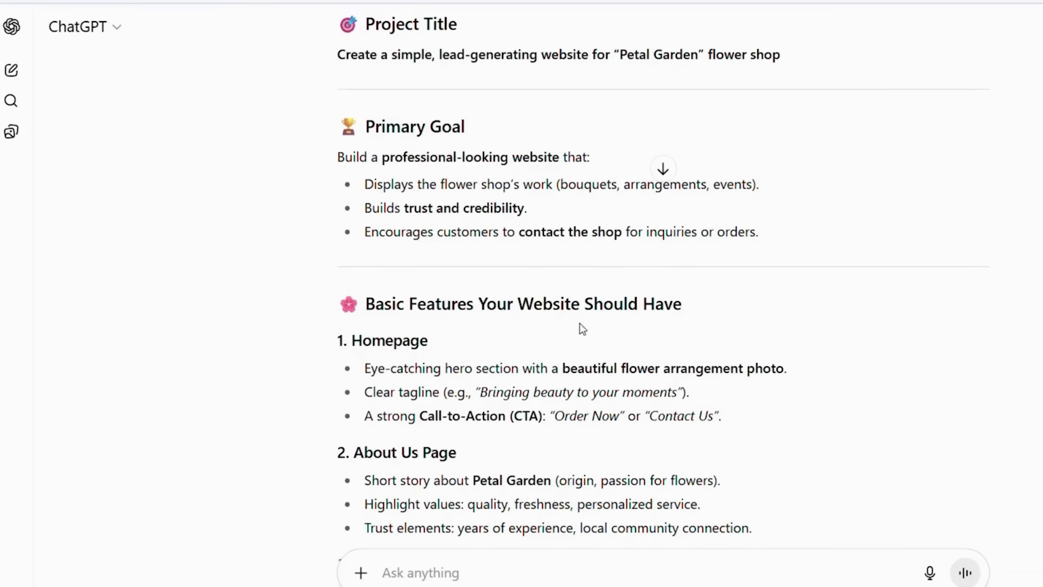
pyautogui.scroll(1, 582, 325)
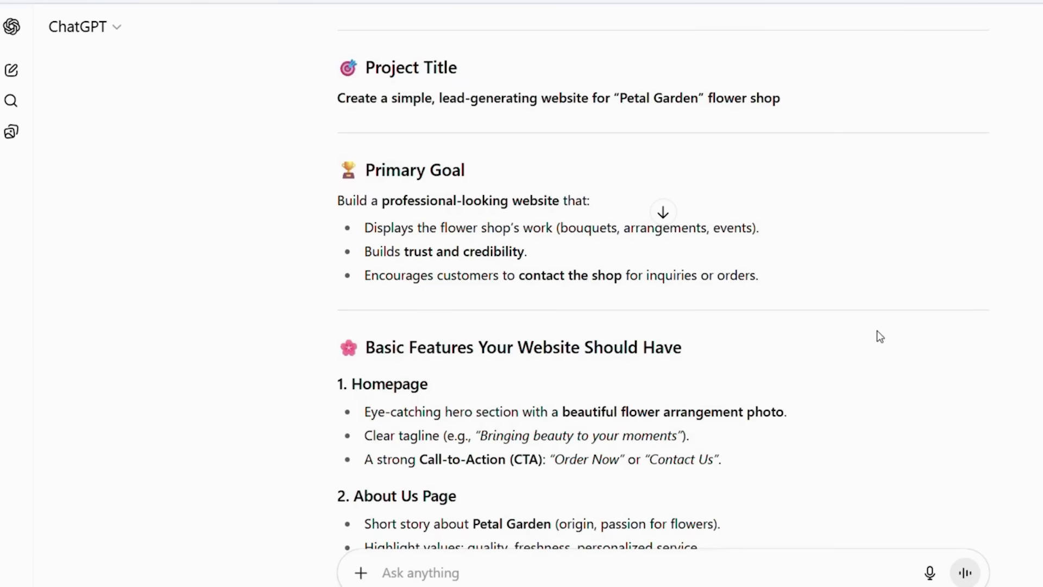
pyautogui.scroll(-7, 877, 330)
pyautogui.scroll(-2, 880, 336)
pyautogui.scroll(-7, 497, 380)
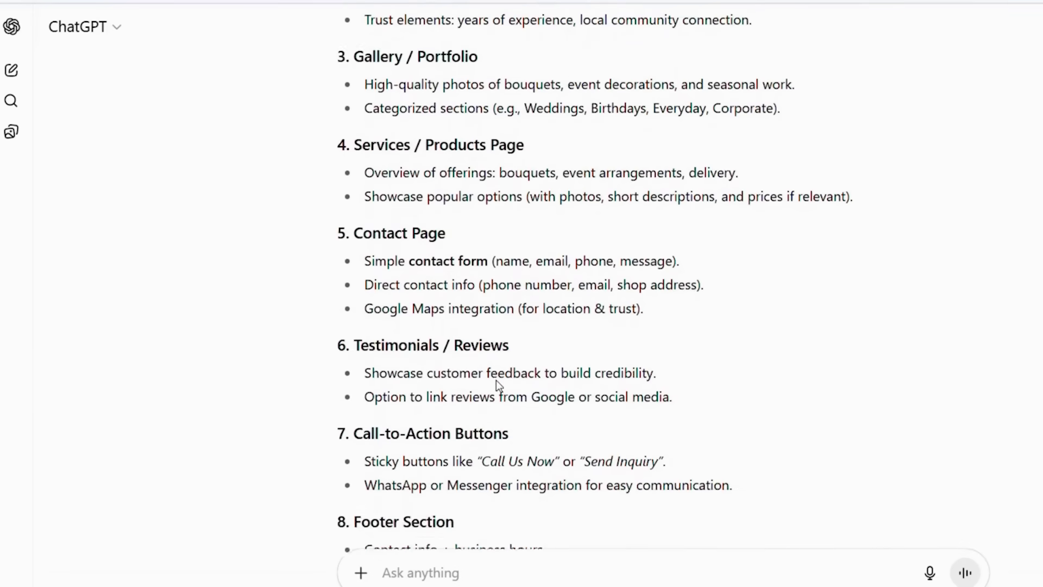
pyautogui.scroll(-1, 483, 362)
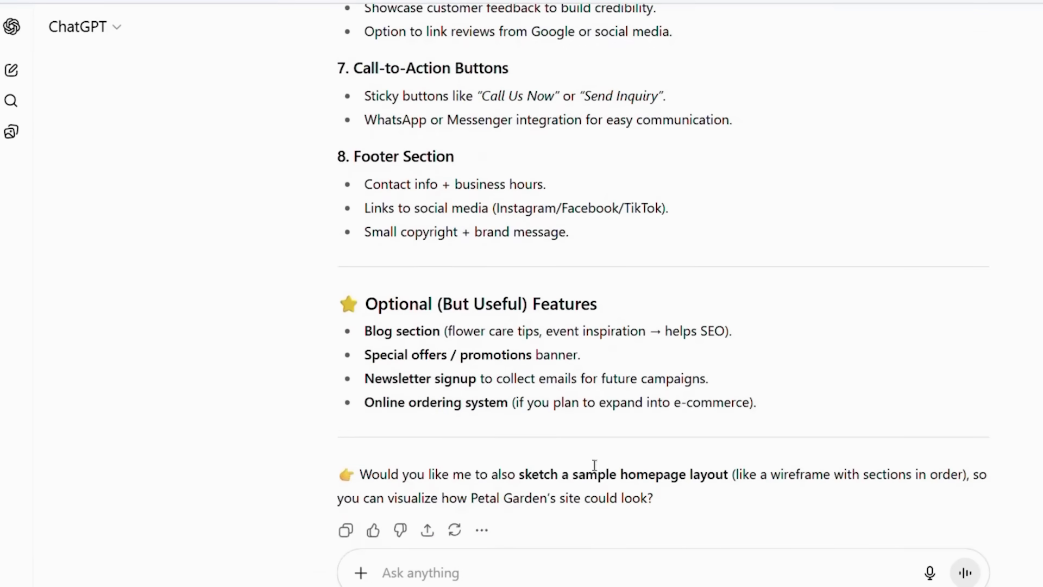
pyautogui.scroll(2, 591, 403)
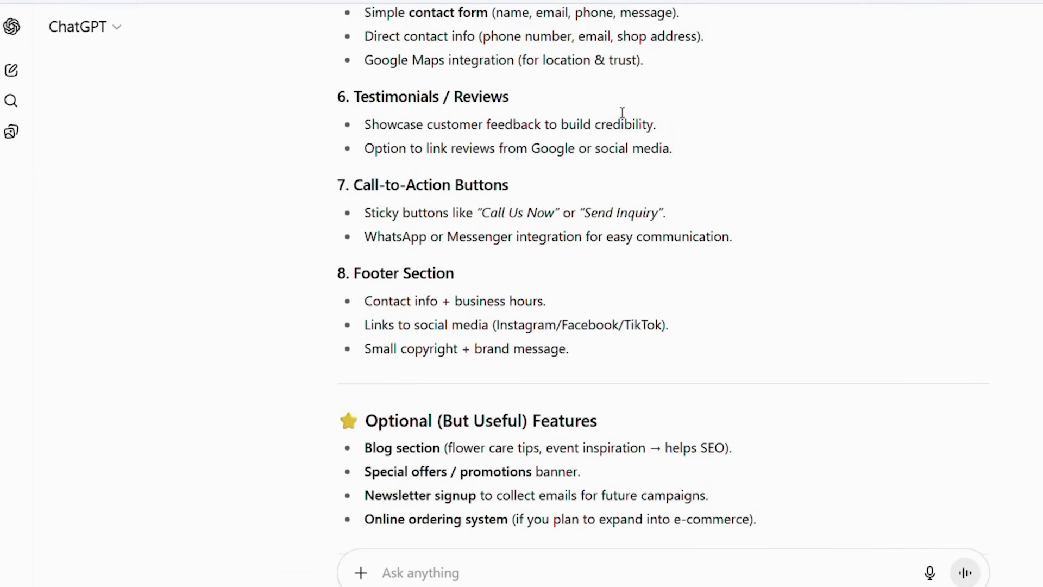
pyautogui.scroll(15, 848, 198)
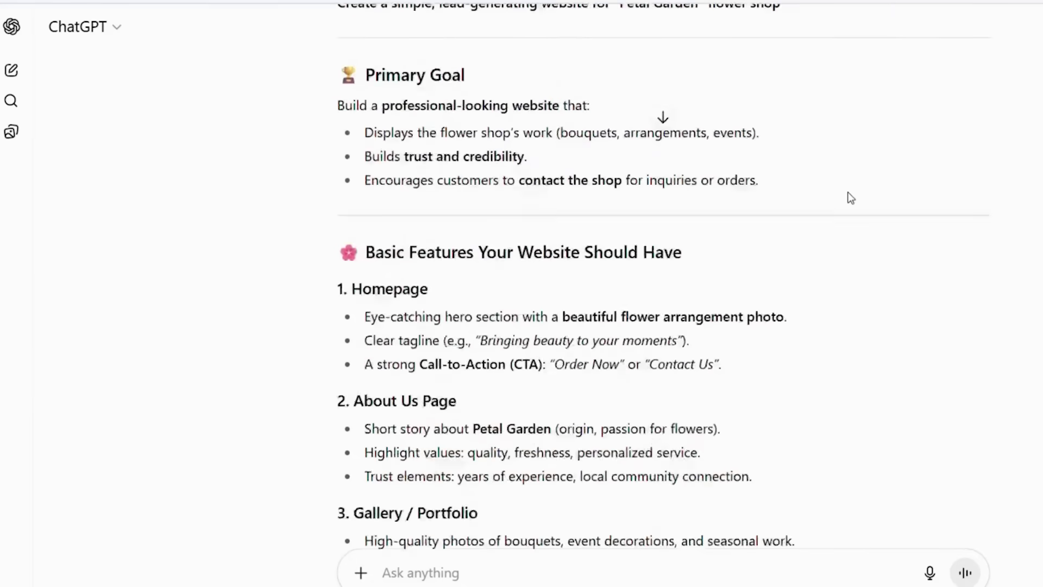
pyautogui.scroll(-3, 800, 221)
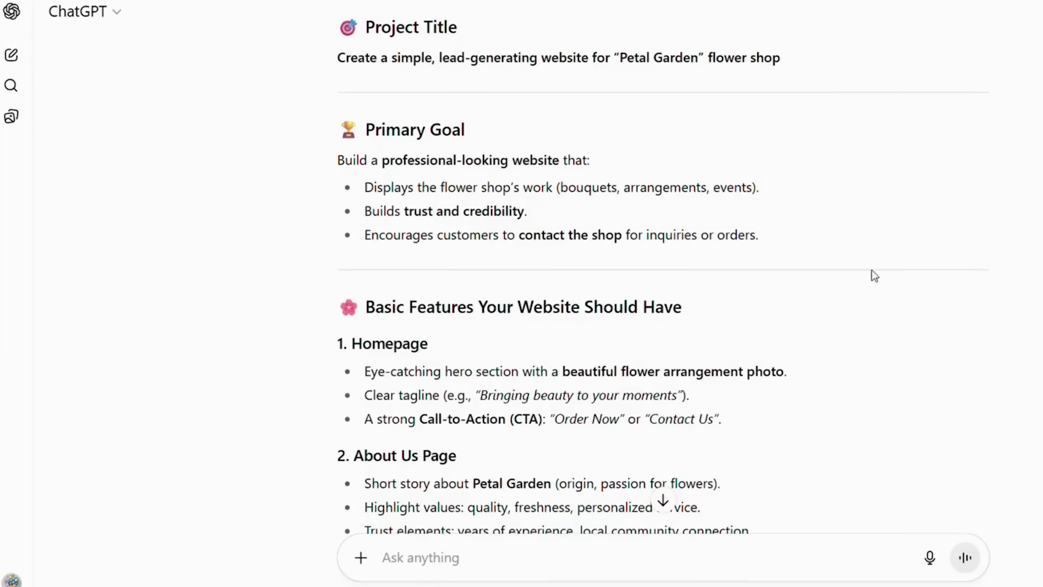
pyautogui.scroll(1, 517, 153)
pyautogui.scroll(-1, 521, 157)
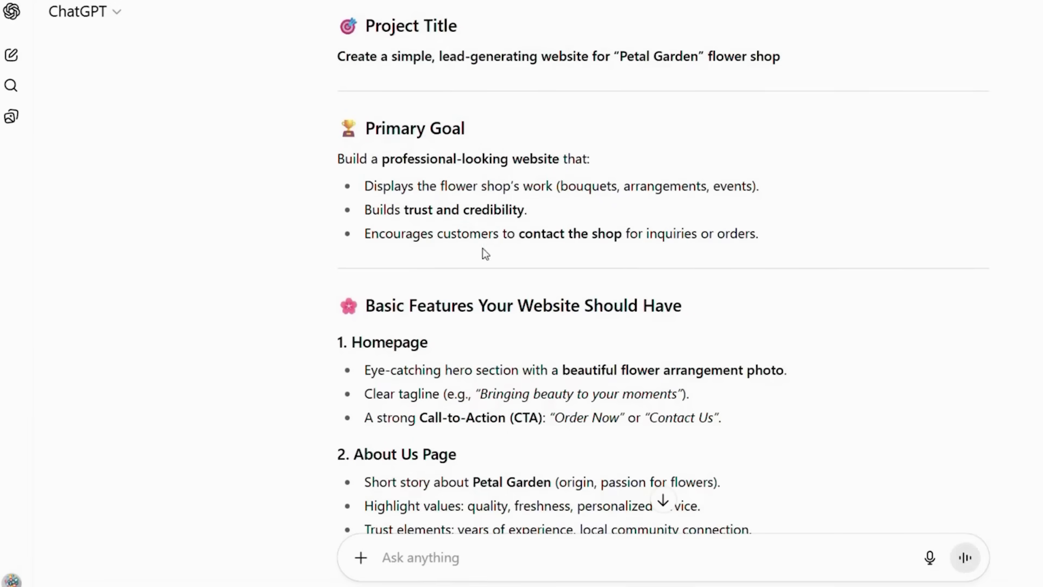
pyautogui.scroll(-20, 762, 263)
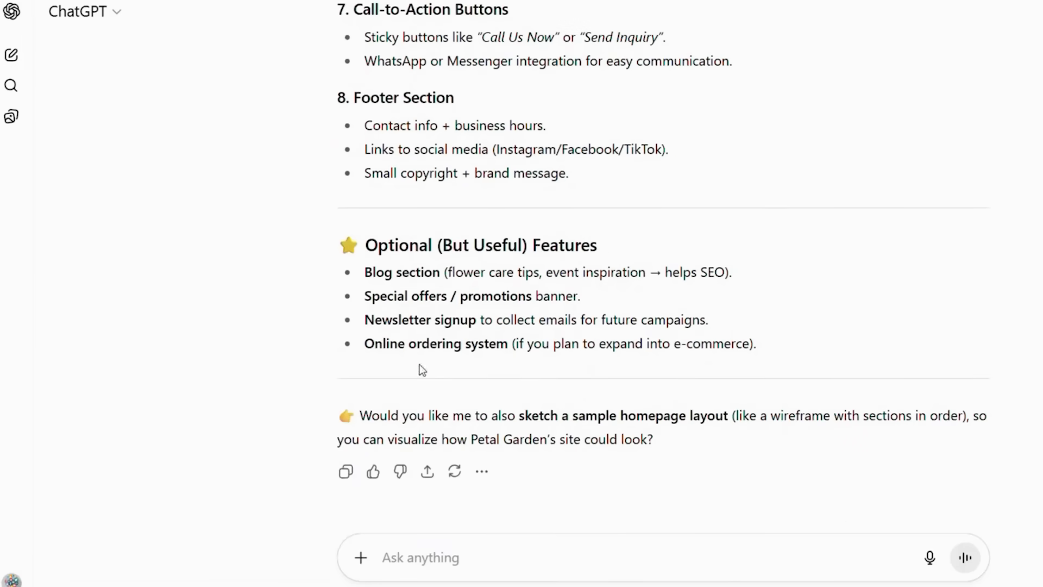
# Step: Copy the ChatGPT outline into the Hostinger Horizons prompt, remove the trailing blank line, and submit it to generate the website
pyautogui.click(345, 474)
pyautogui.scroll(2, 767, 308)
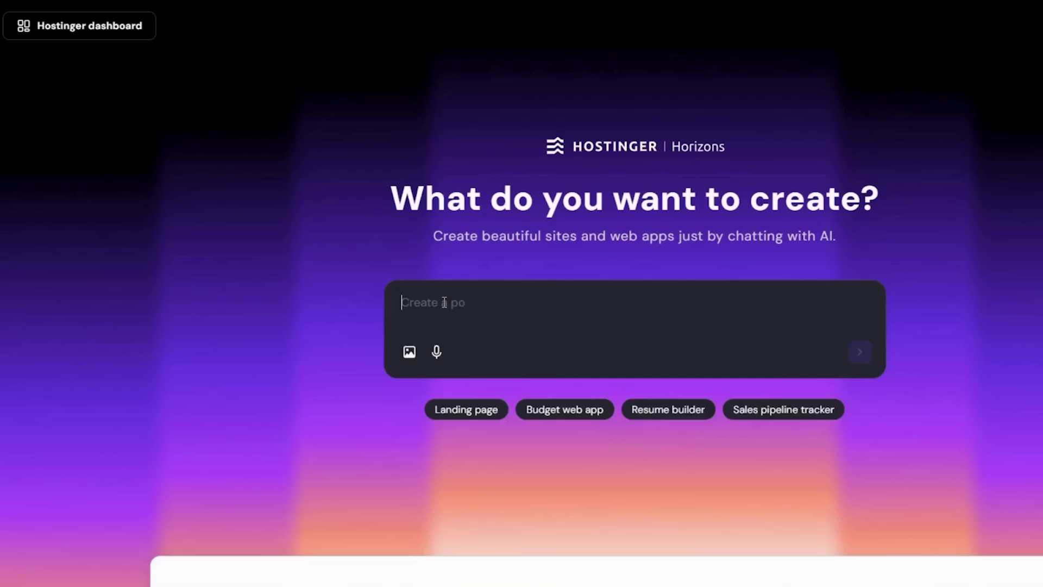
pyautogui.hotkey('ctrl', 'v')
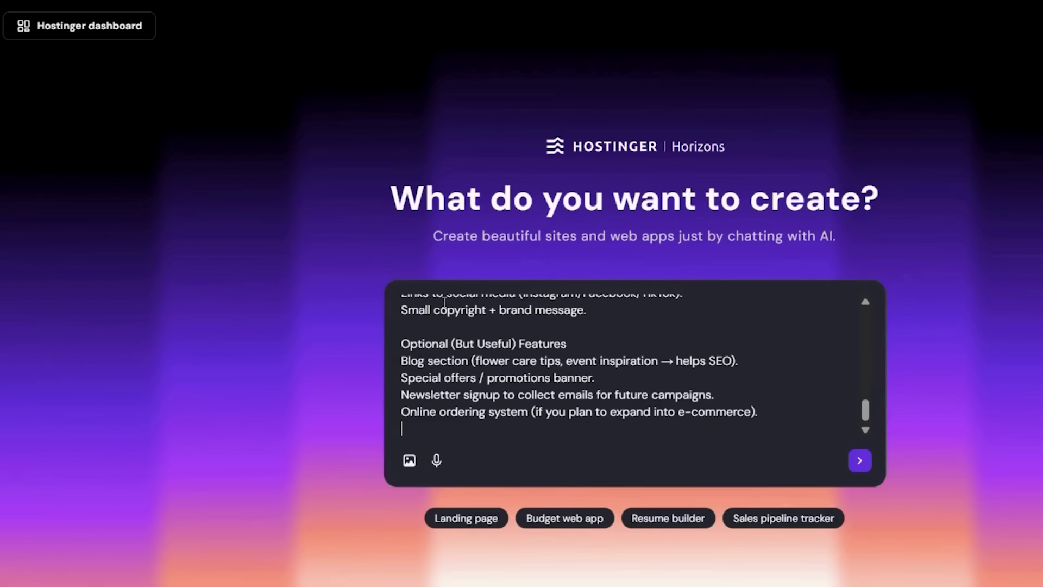
pyautogui.press('BackSpace')
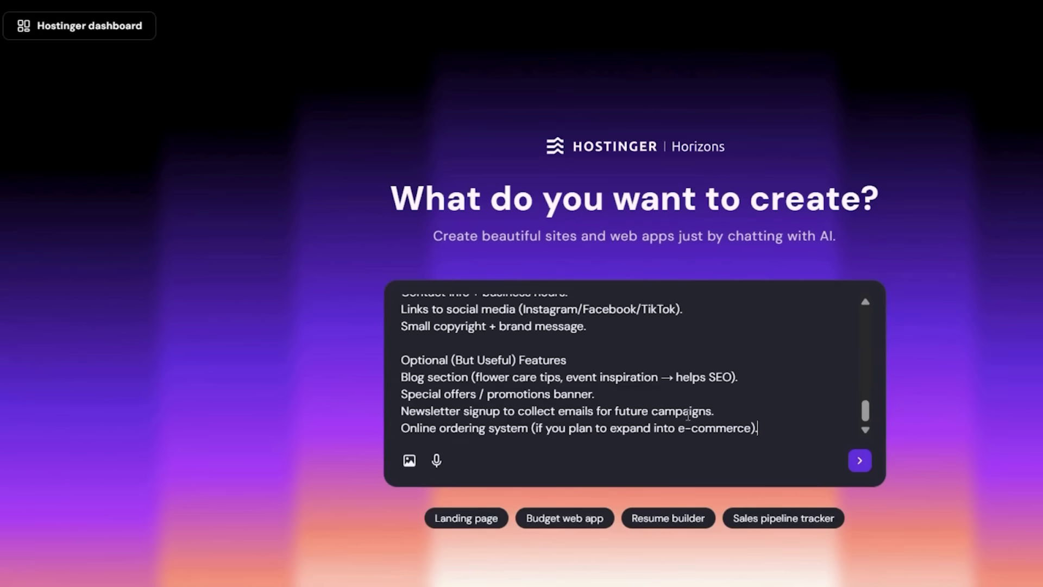
pyautogui.scroll(15, 707, 406)
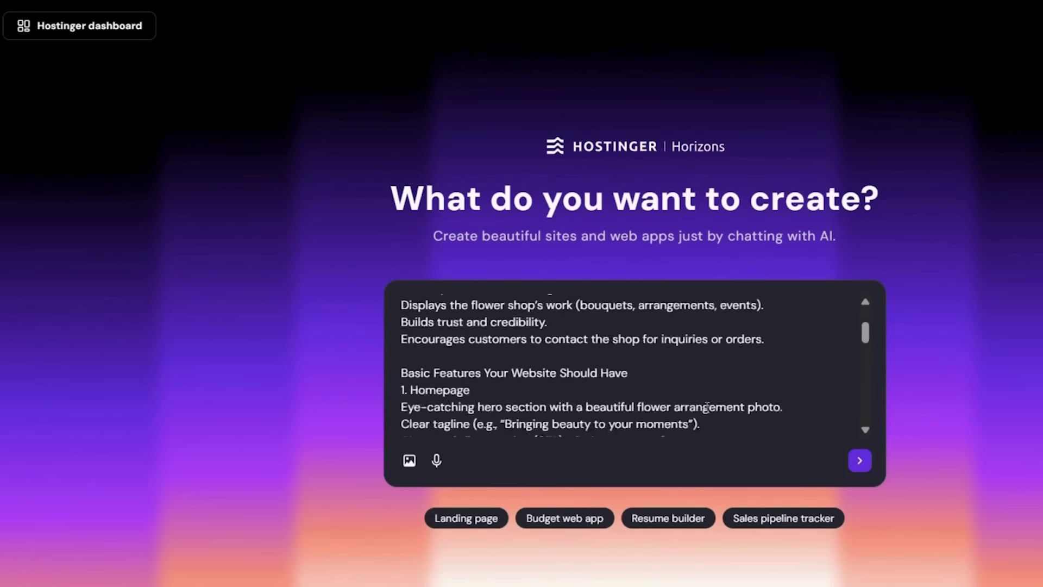
pyautogui.scroll(2, 707, 407)
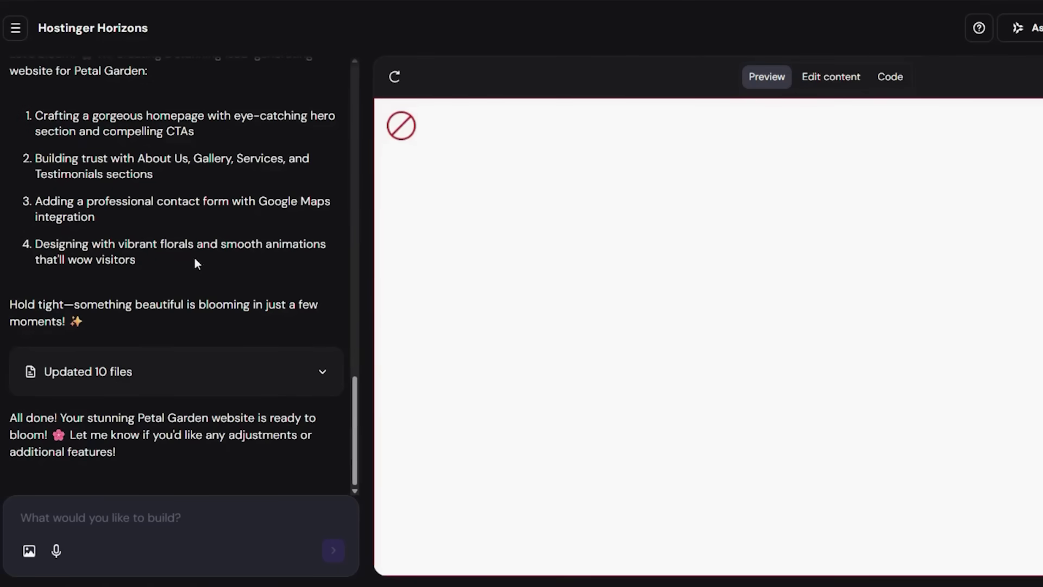
# Step: Read through Horizons' chat response describing what was built for the Petal Garden website
pyautogui.scroll(3, 208, 282)
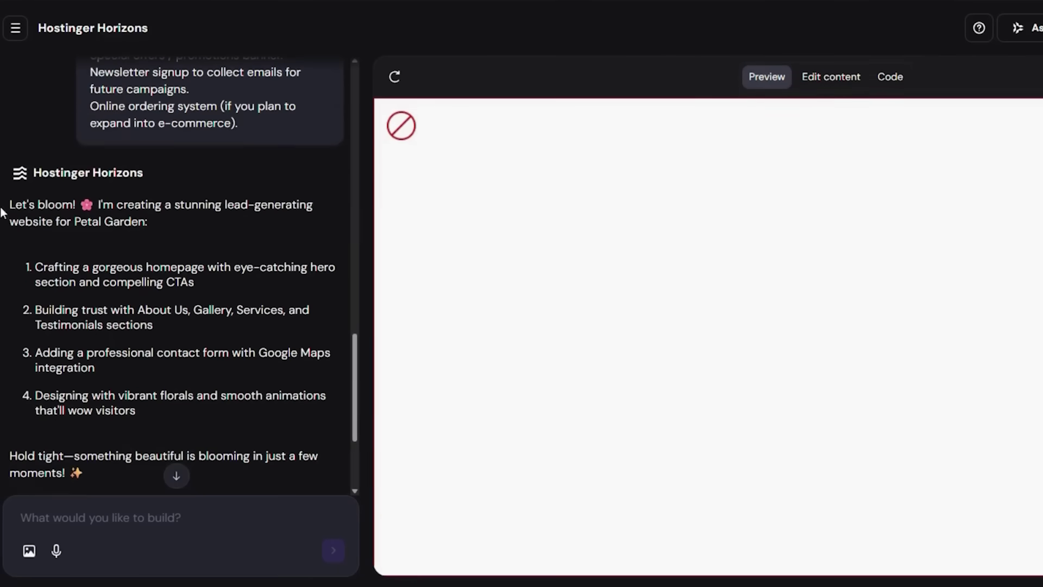
pyautogui.scroll(-3, 254, 246)
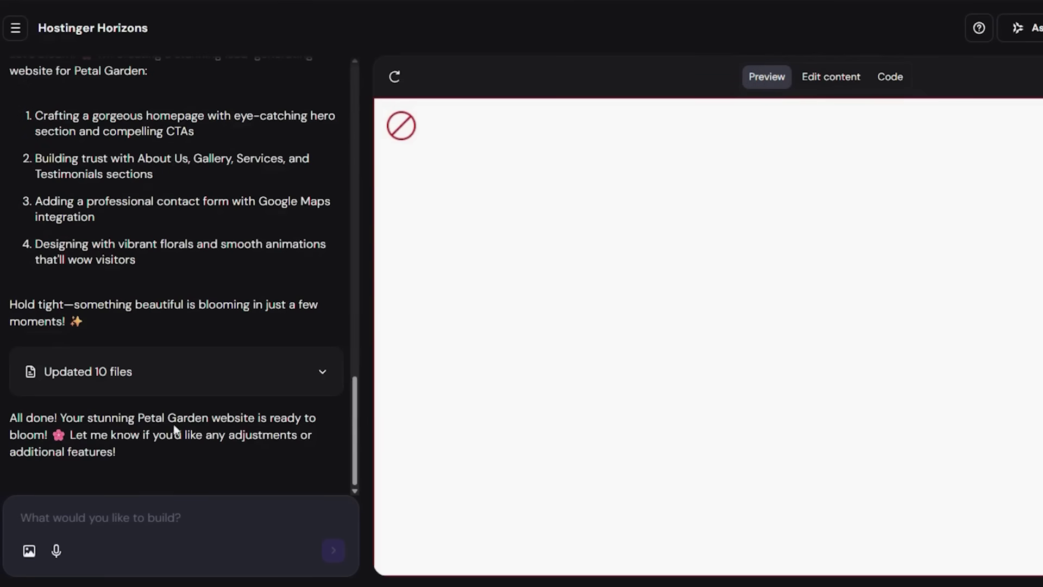
pyautogui.scroll(1, 214, 407)
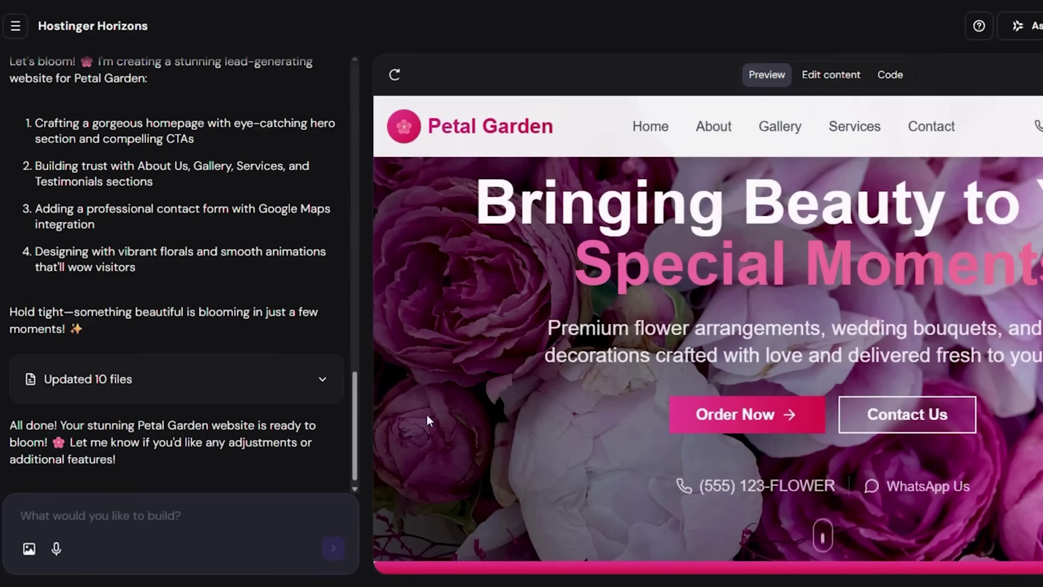
# Step: Review the generated homepage preview from the hero section through About Petal Garden, the value cards and the Our Gallery images
pyautogui.scroll(-7, 680, 237)
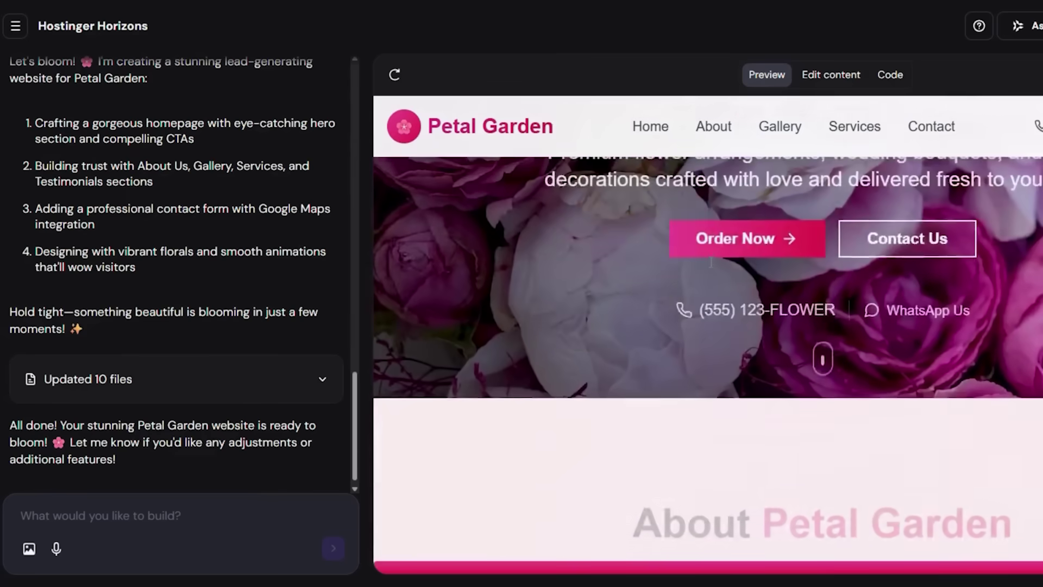
pyautogui.scroll(-6, 711, 263)
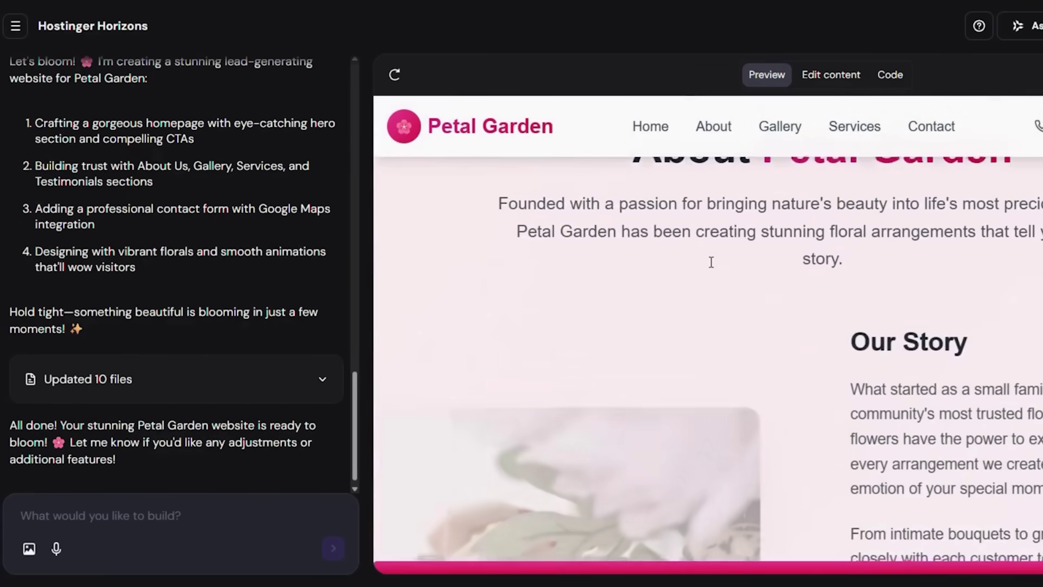
pyautogui.scroll(-4, 711, 261)
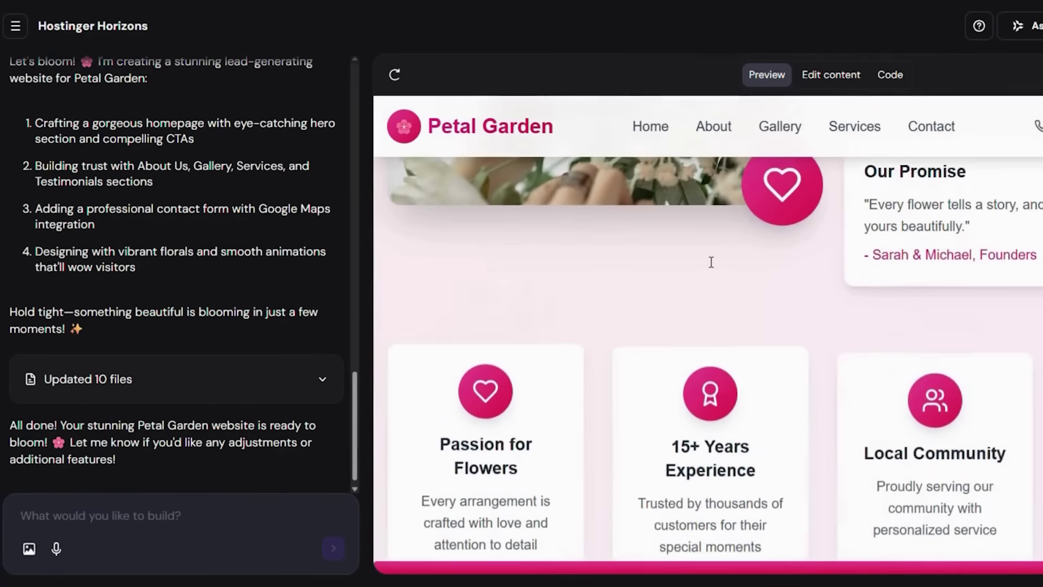
pyautogui.scroll(-3, 711, 260)
pyautogui.scroll(-5, 711, 260)
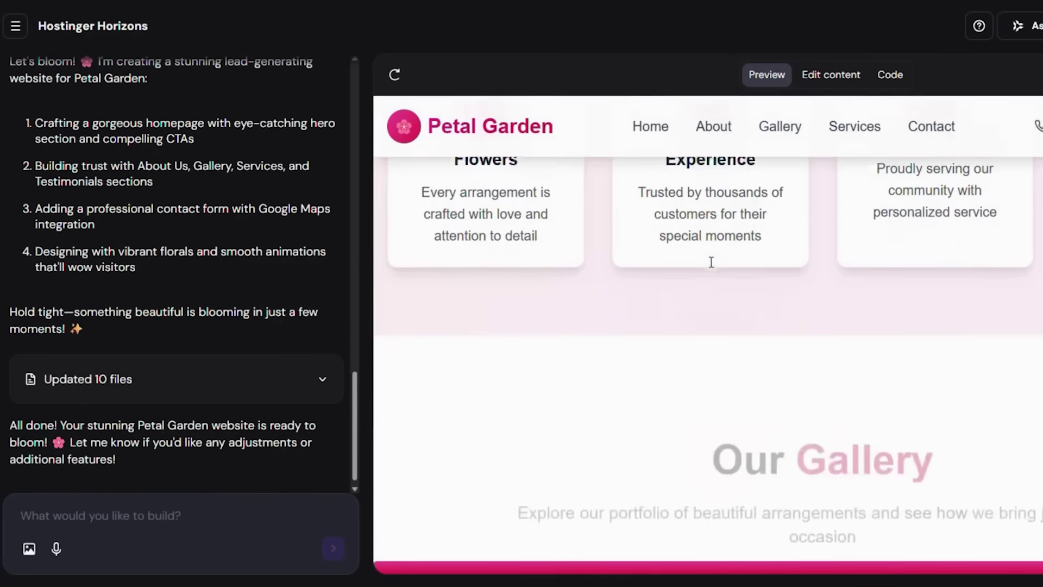
pyautogui.scroll(-6, 711, 262)
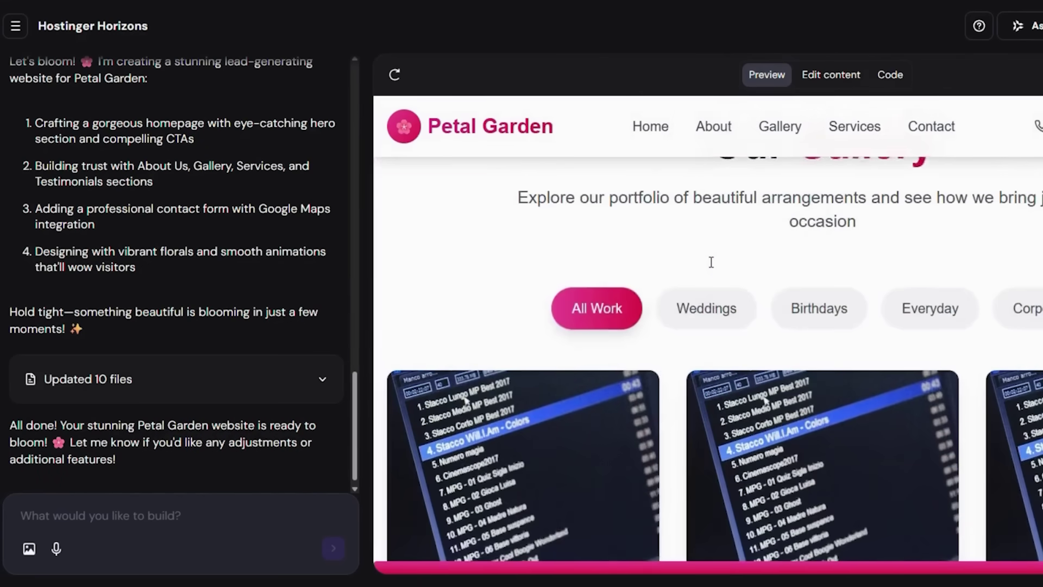
pyautogui.scroll(-3, 711, 262)
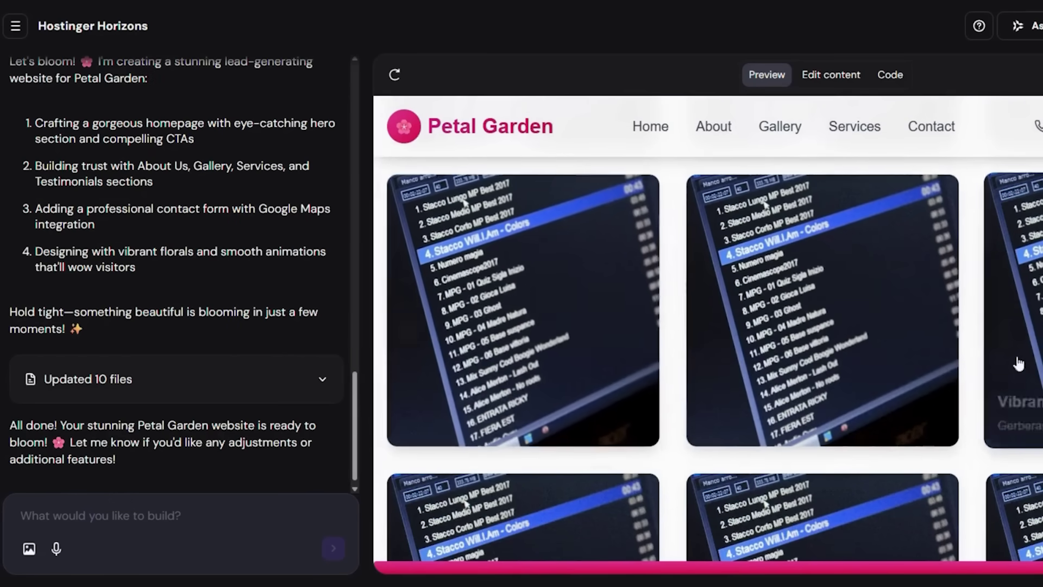
pyautogui.scroll(-5, 554, 320)
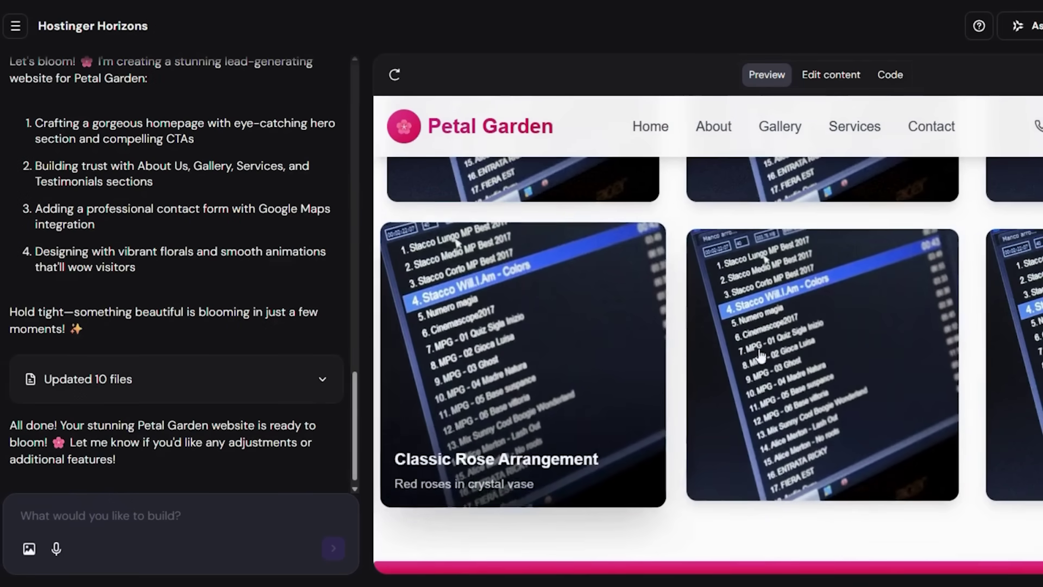
# Step: Examine the preview's Our Services cards, Special Offer banner, customer statistics and Get In Touch section
pyautogui.scroll(-5, 714, 358)
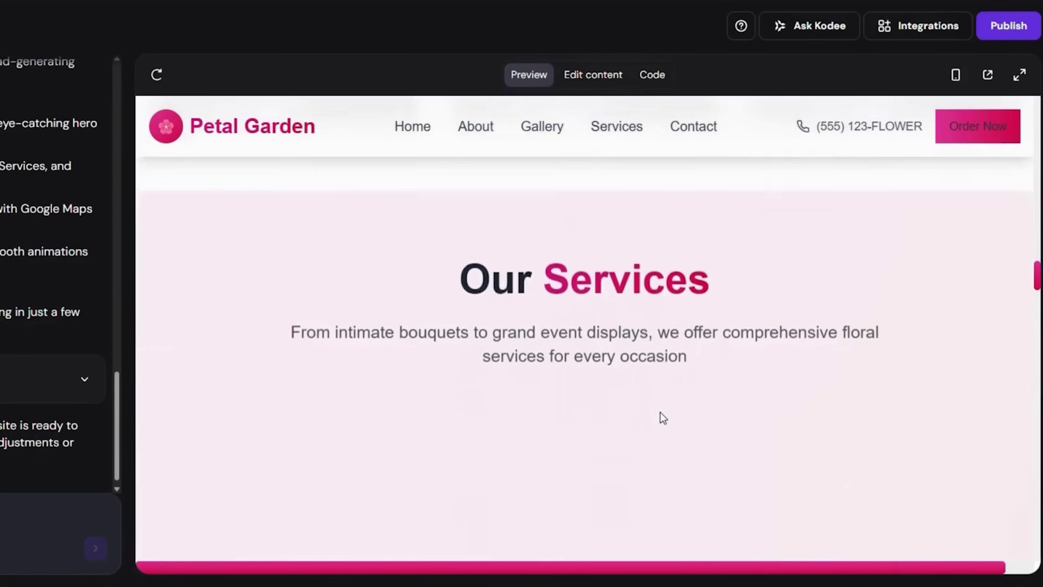
pyautogui.scroll(-1, 660, 412)
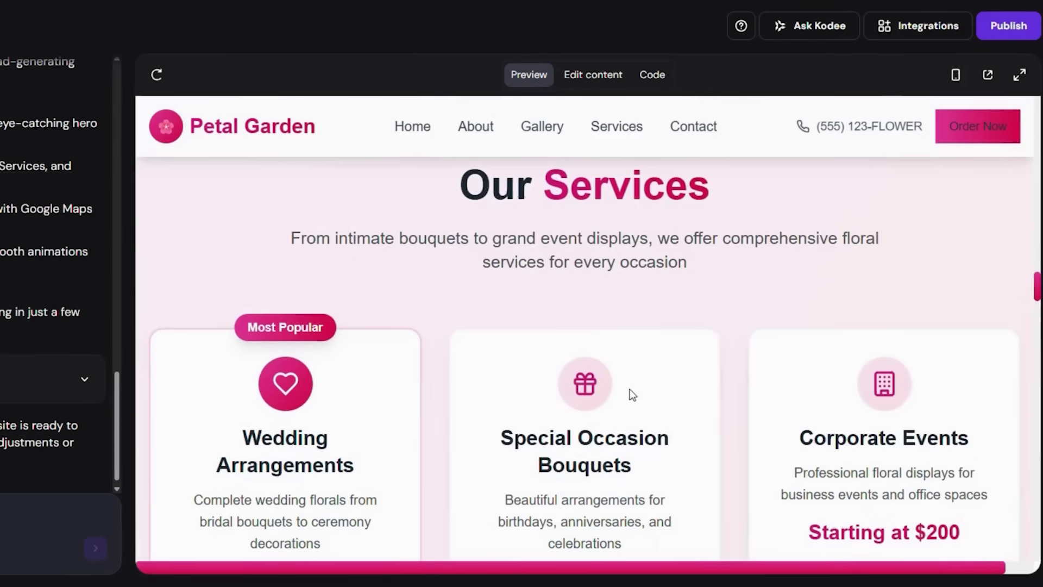
pyautogui.scroll(-5, 660, 331)
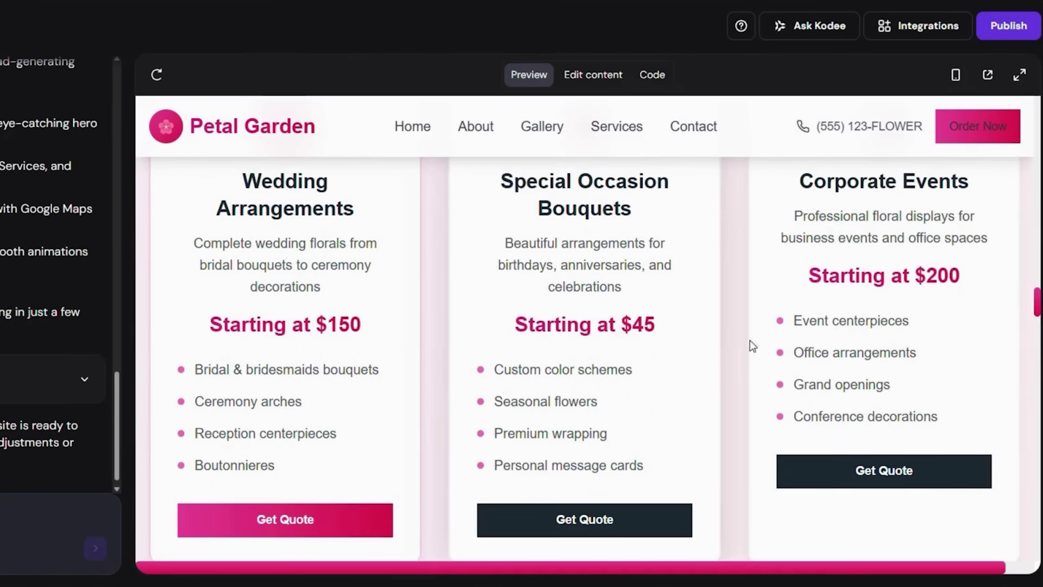
pyautogui.scroll(-8, 742, 320)
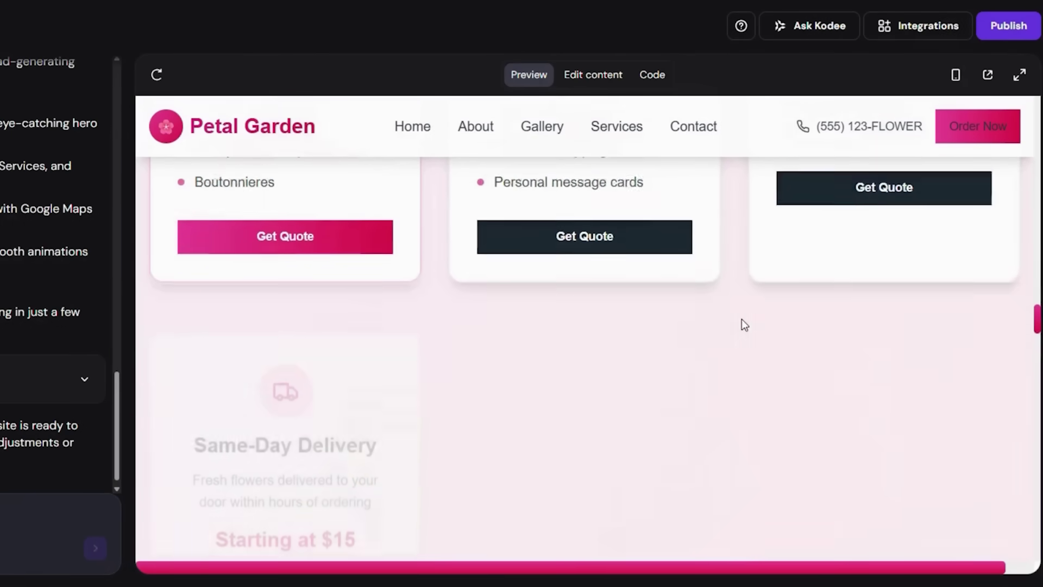
pyautogui.scroll(-10, 741, 320)
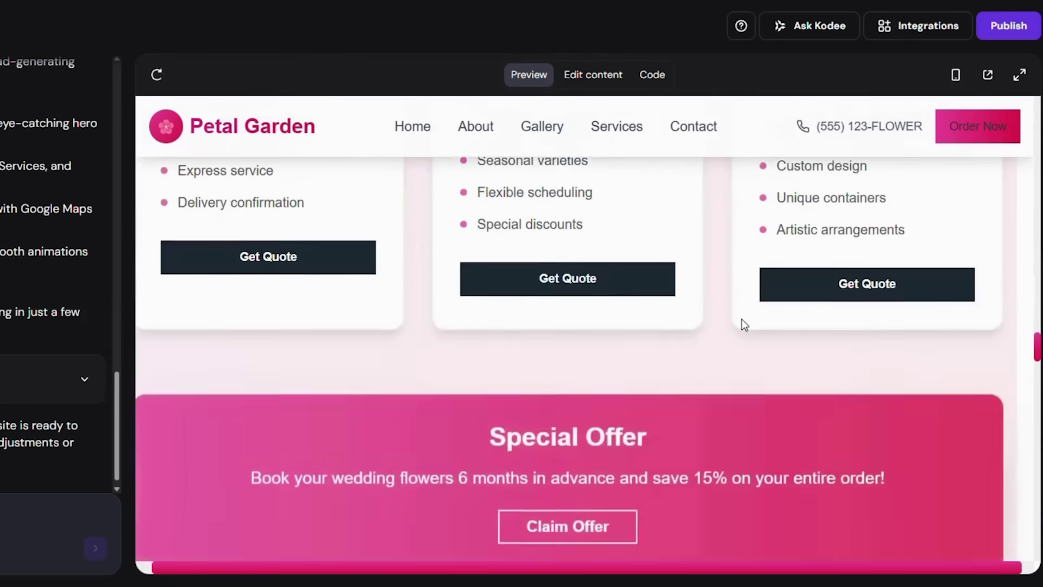
pyautogui.scroll(-10, 744, 325)
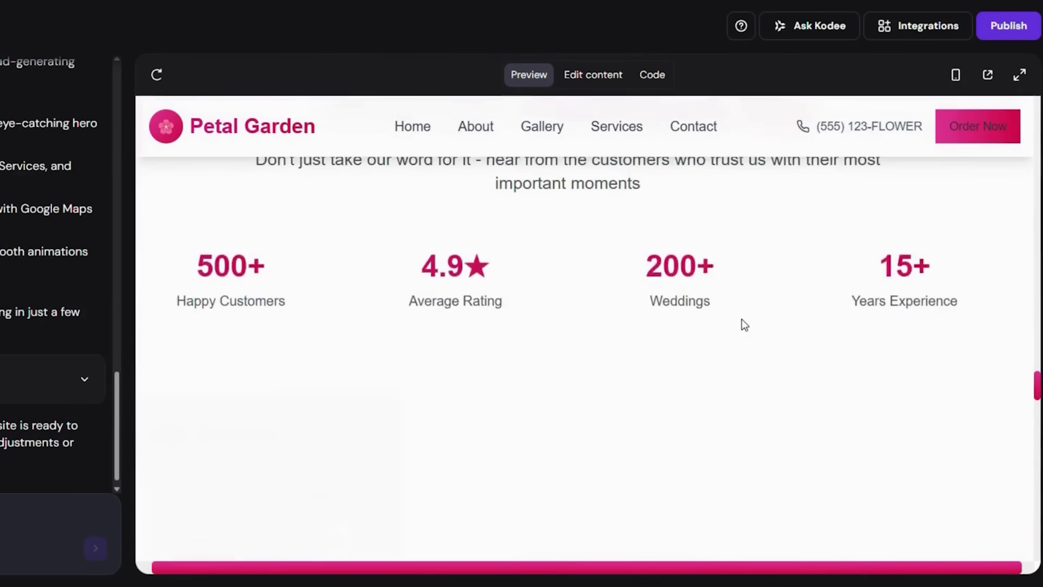
pyautogui.scroll(-8, 744, 324)
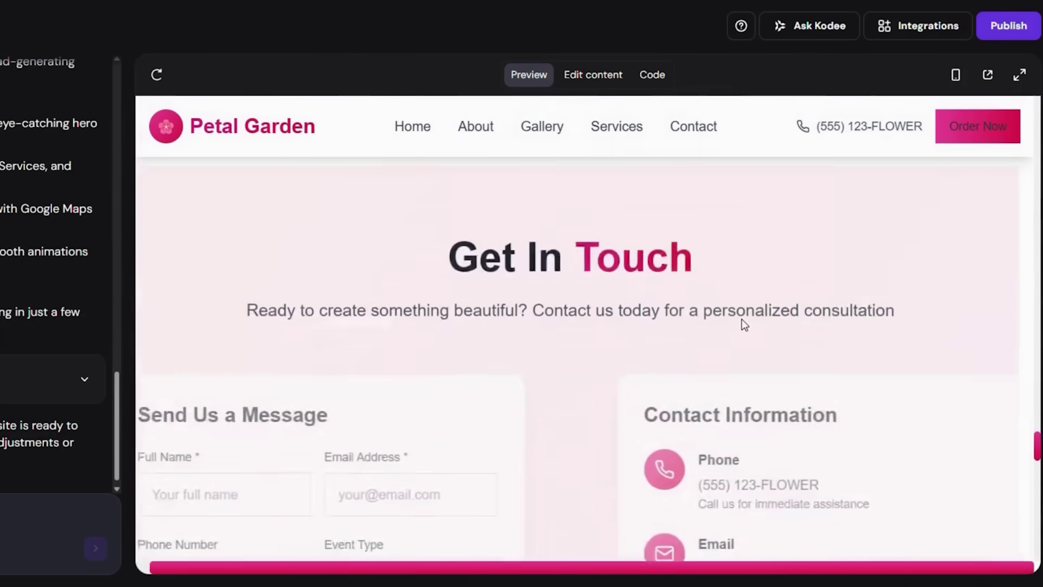
# Step: Go back to the start of the homepage preview and recheck the hero, Our Story, Our Promise and gallery item captions
pyautogui.scroll(1, 595, 308)
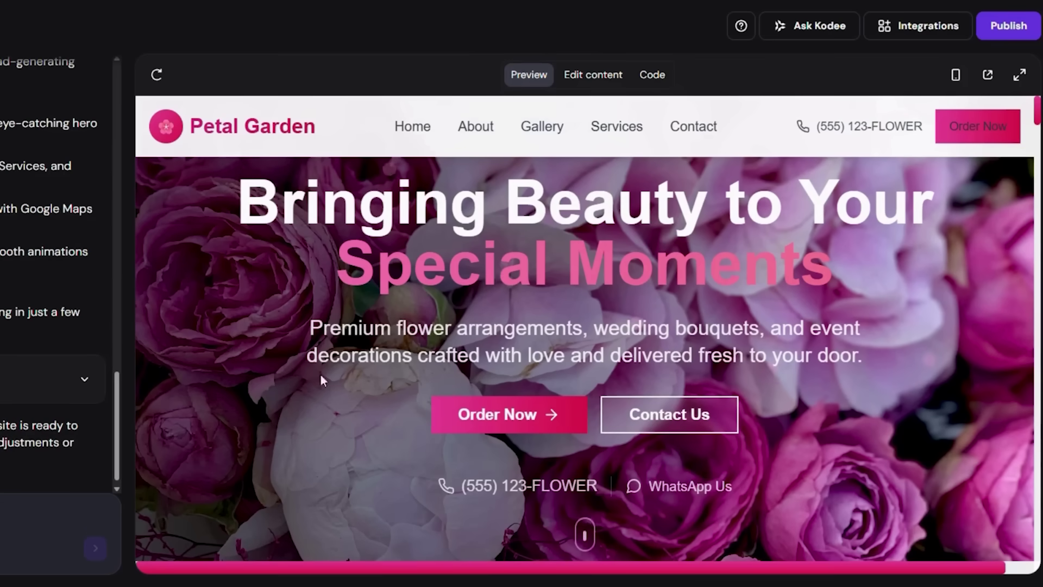
pyautogui.scroll(-10, 473, 262)
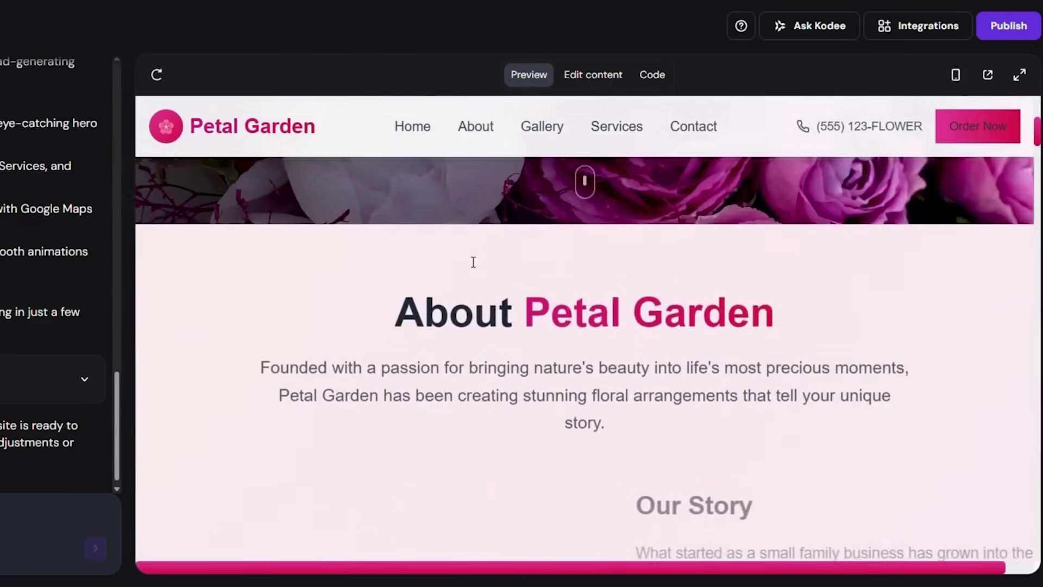
pyautogui.scroll(-5, 473, 262)
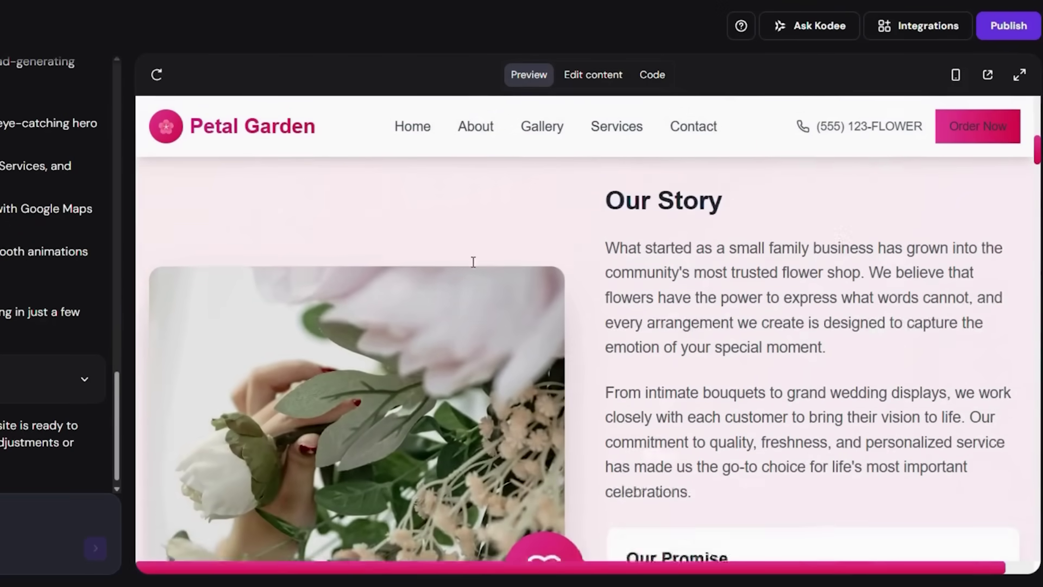
pyautogui.scroll(-6, 473, 262)
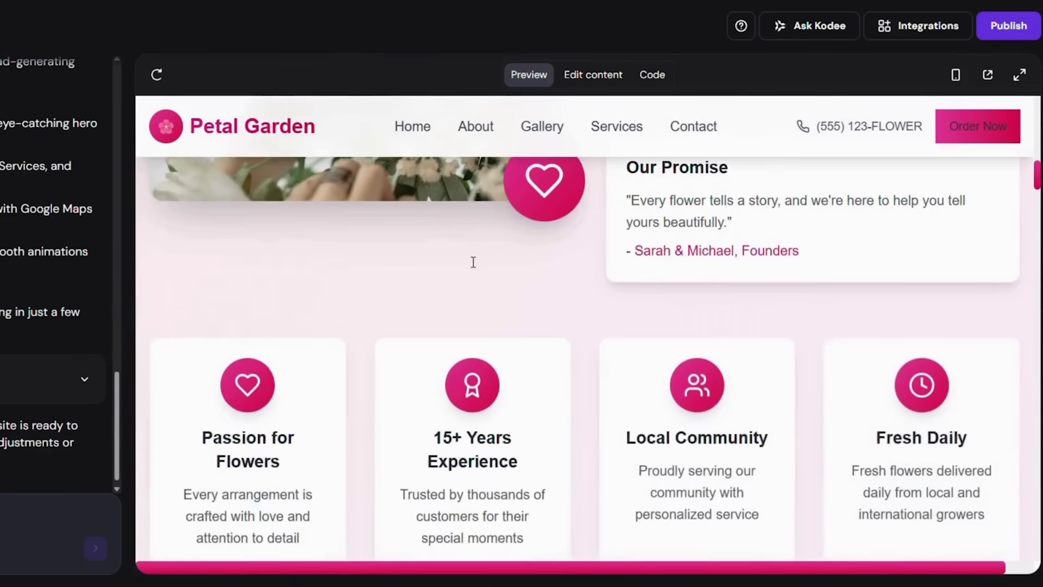
pyautogui.scroll(-6, 473, 262)
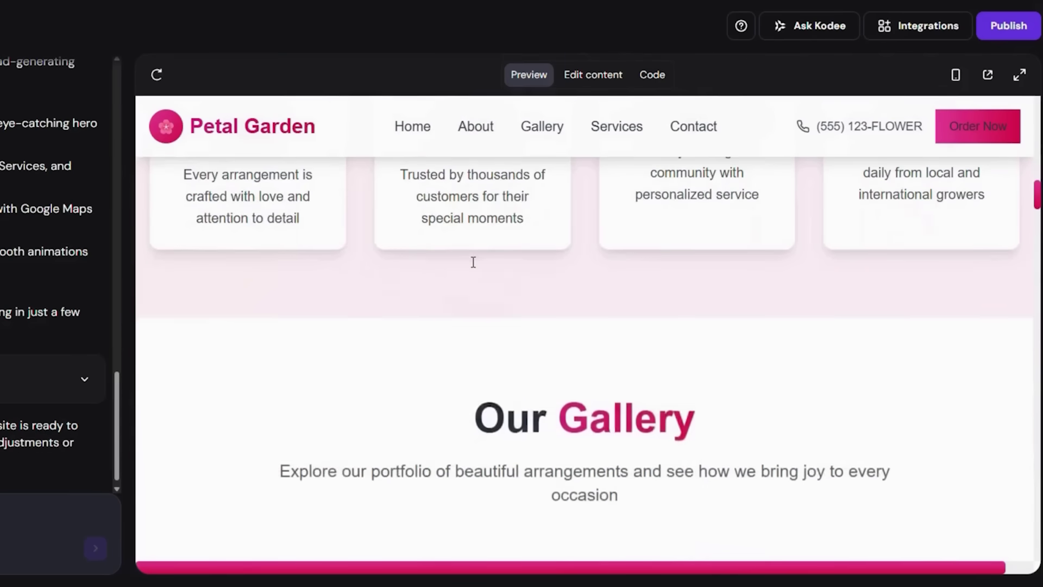
pyautogui.scroll(-6, 473, 262)
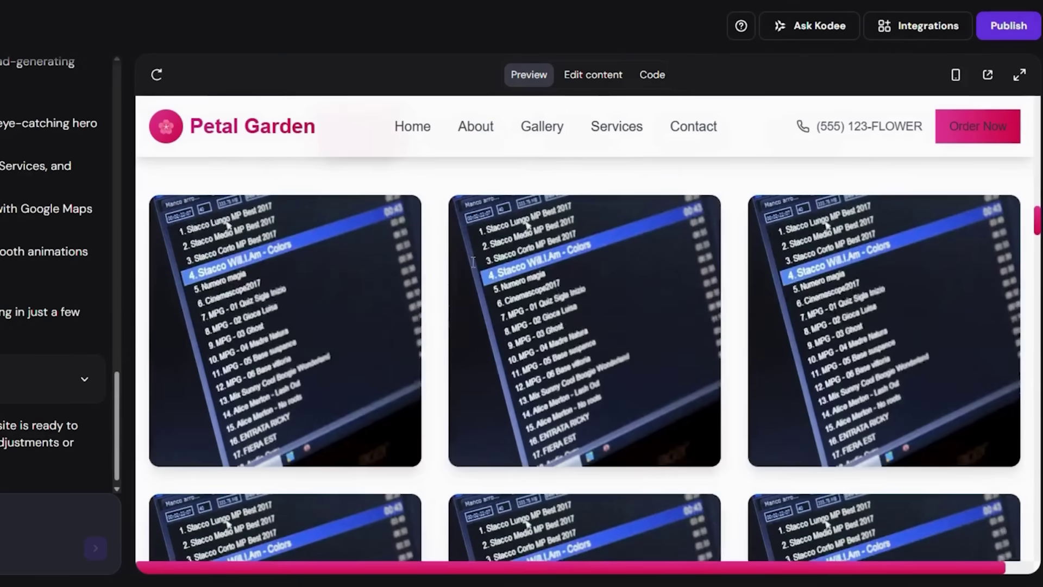
pyautogui.scroll(-3, 473, 262)
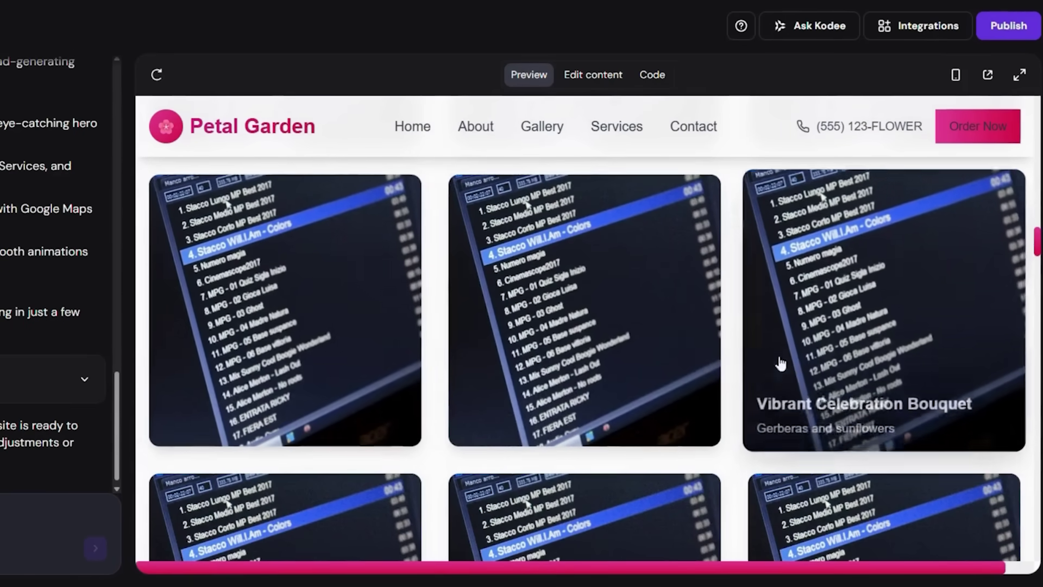
pyautogui.scroll(-3, 813, 345)
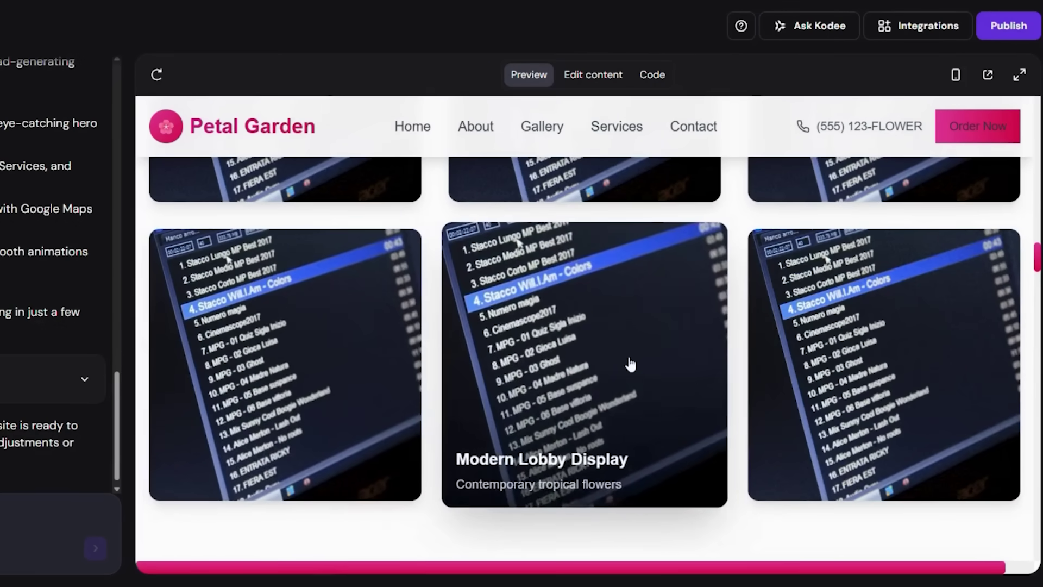
# Step: Recheck the service cards' descriptions, starting prices and quote buttons, including Same-Day Delivery and Subscription Service
pyautogui.scroll(-5, 819, 367)
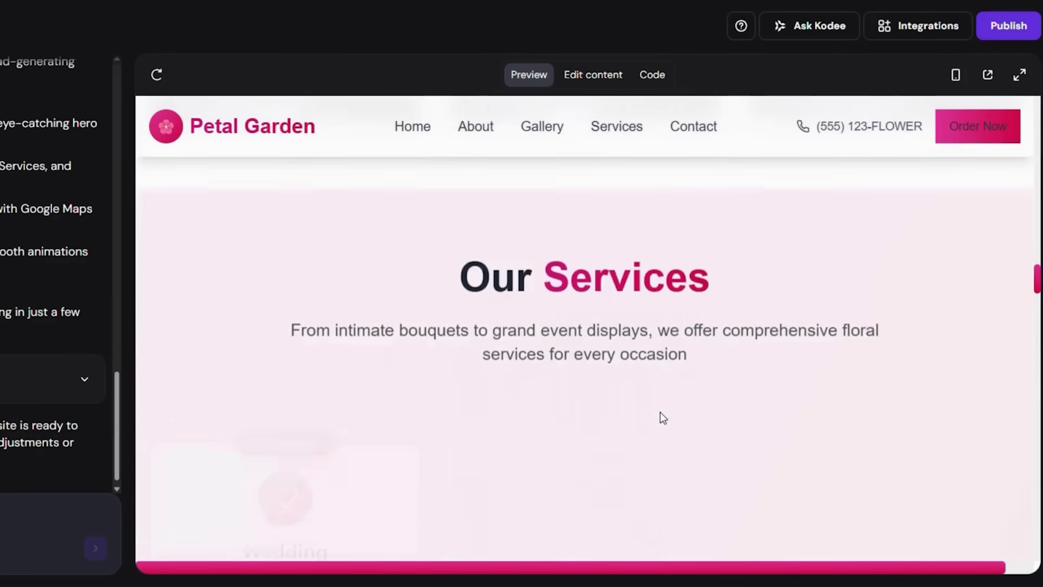
pyautogui.scroll(-1, 660, 411)
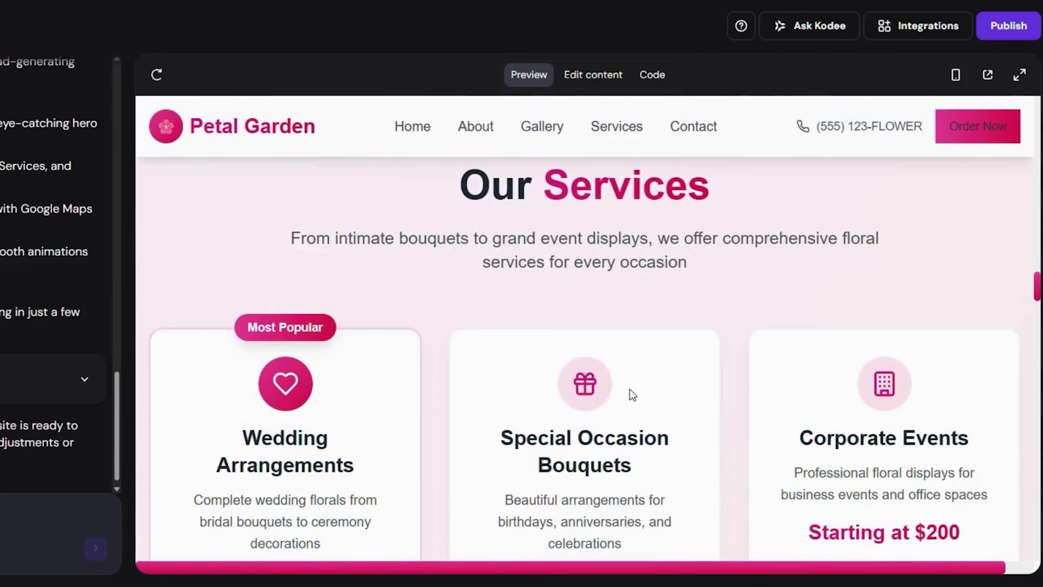
pyautogui.scroll(-4, 660, 329)
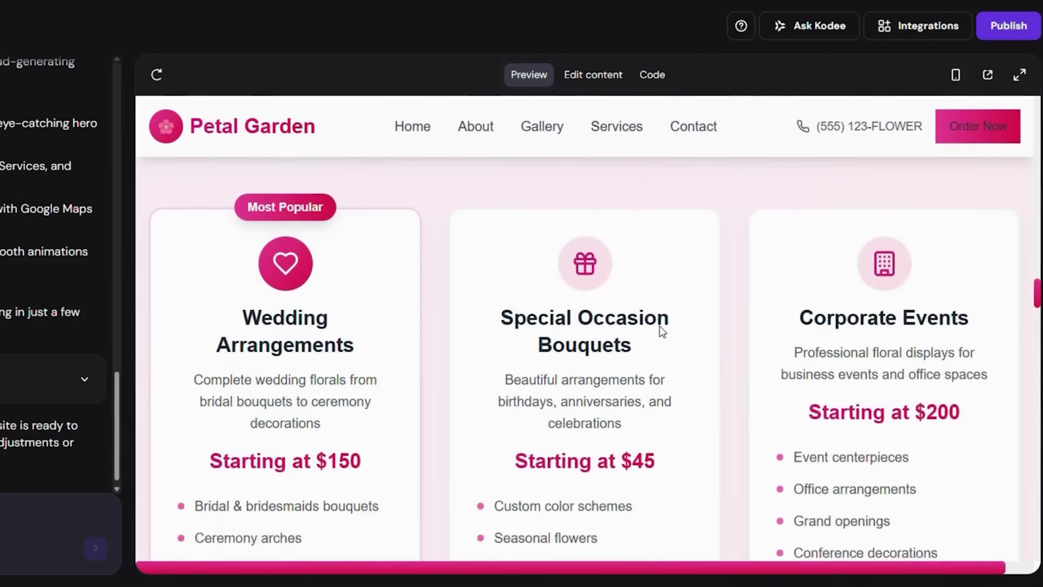
pyautogui.scroll(1, 661, 330)
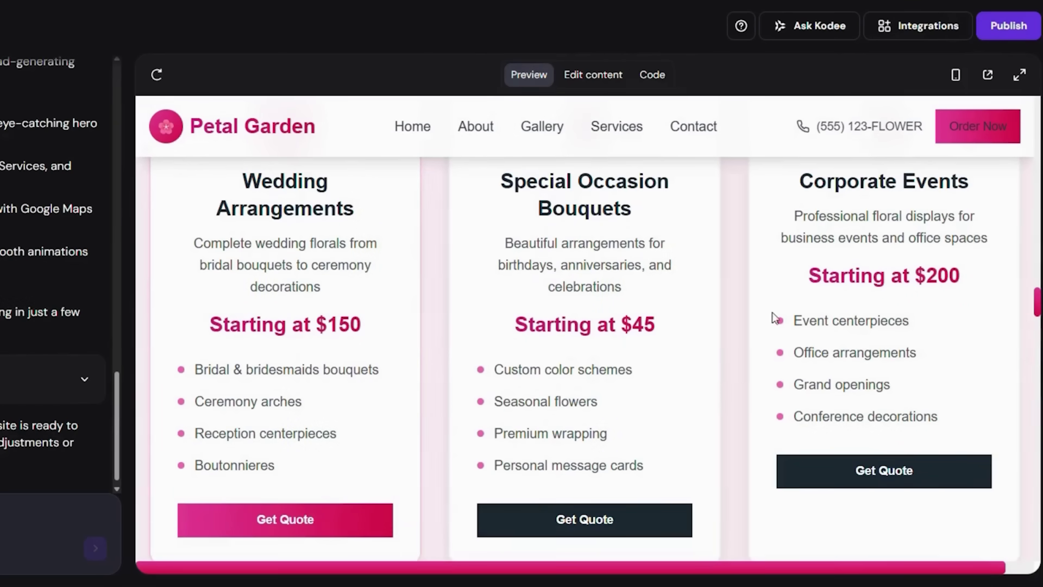
pyautogui.scroll(-8, 742, 323)
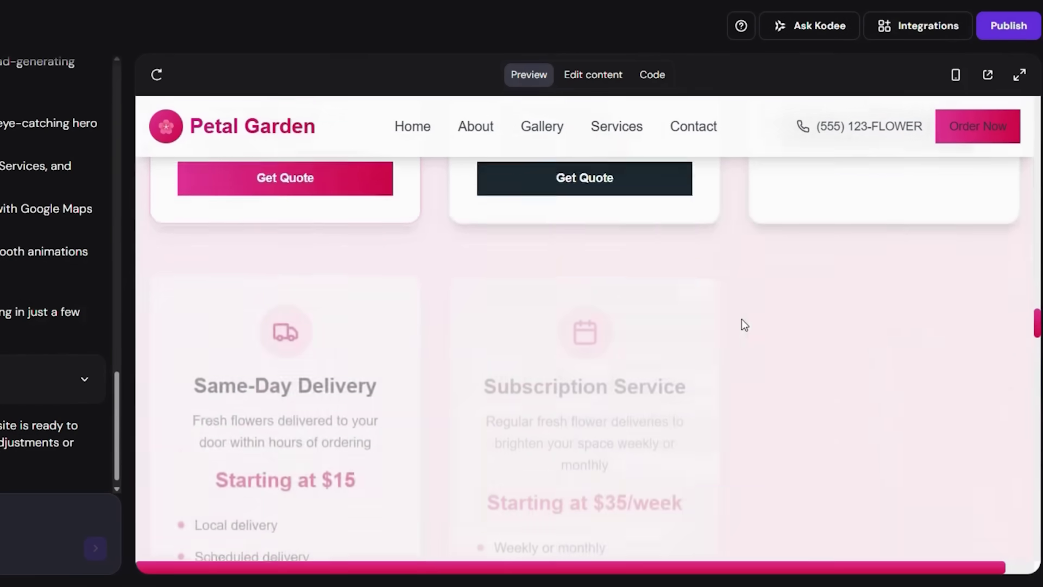
pyautogui.scroll(-6, 741, 318)
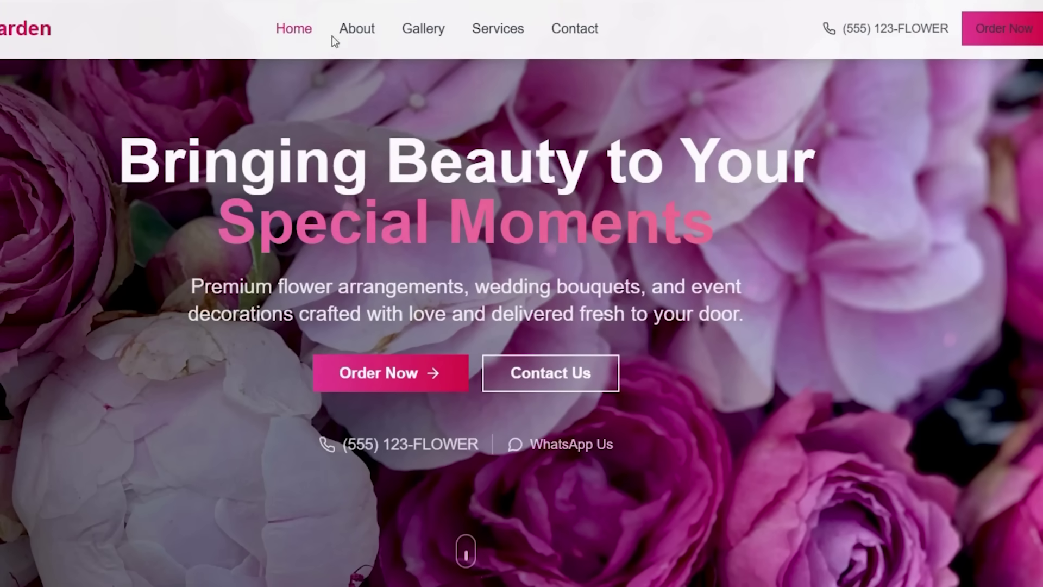
# Step: Test the About and Gallery navigation links in the enlarged site view and look over the gallery images
pyautogui.click(355, 42)
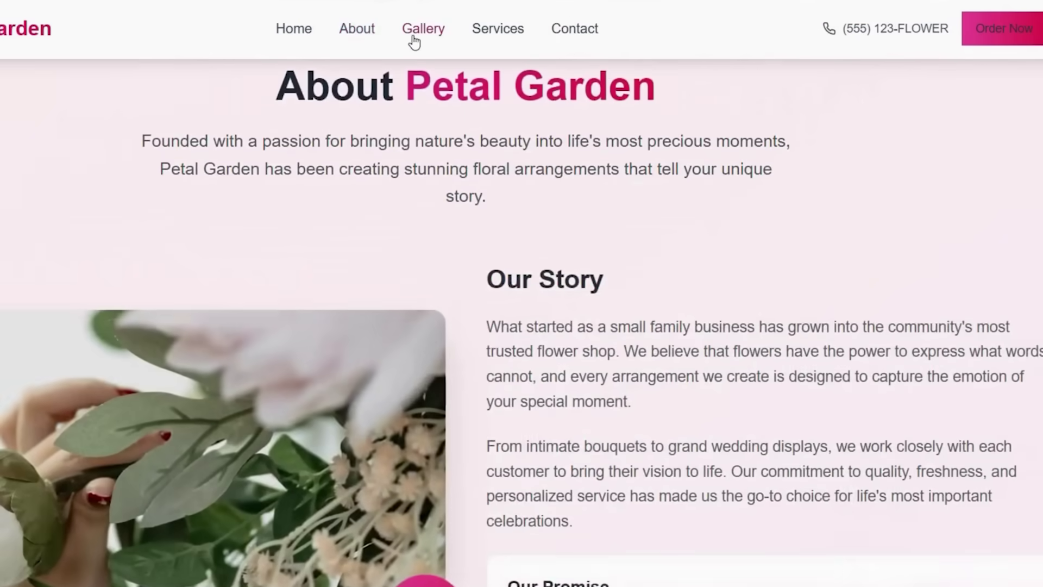
pyautogui.click(415, 41)
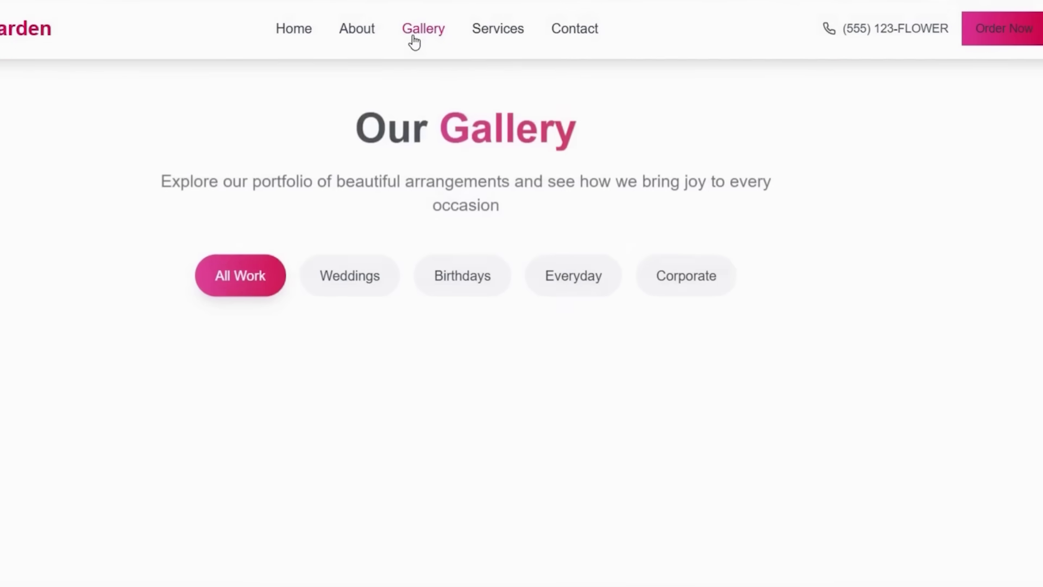
pyautogui.scroll(-1, 478, 49)
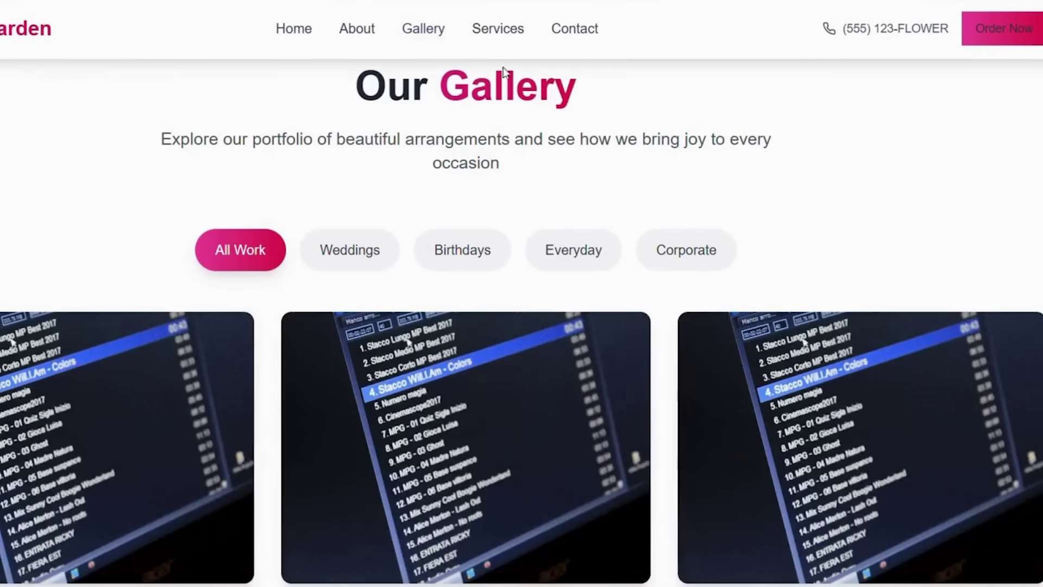
pyautogui.scroll(-5, 521, 380)
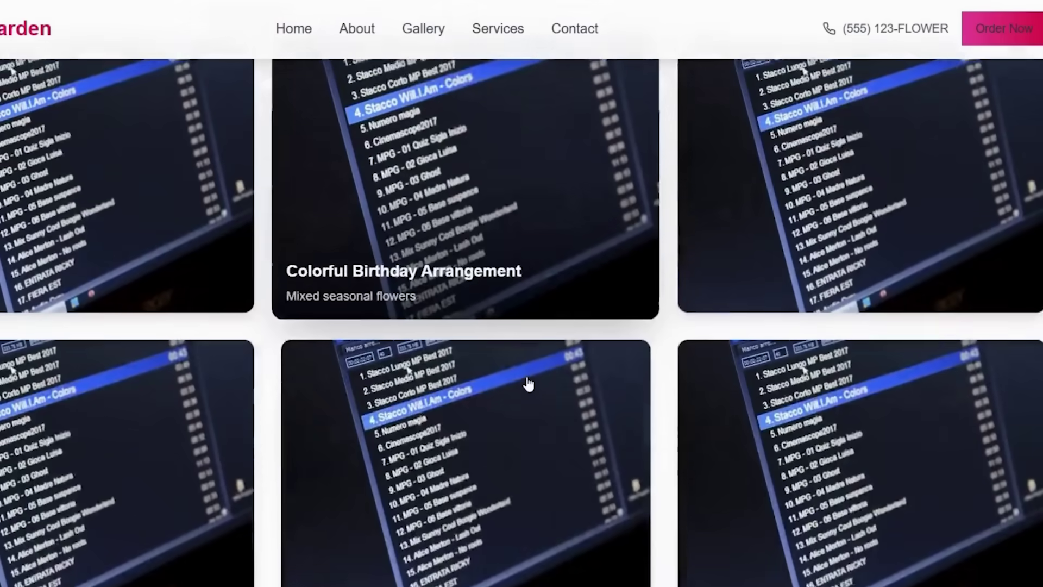
# Step: Test the Services and Contact navigation links and look over the message form and contact information
pyautogui.scroll(4, 528, 383)
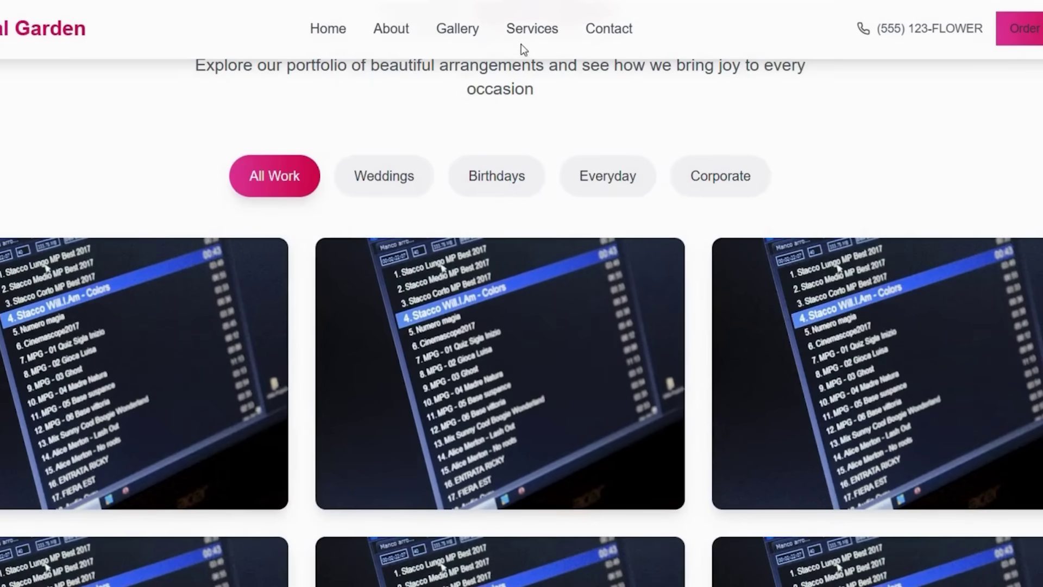
pyautogui.click(522, 45)
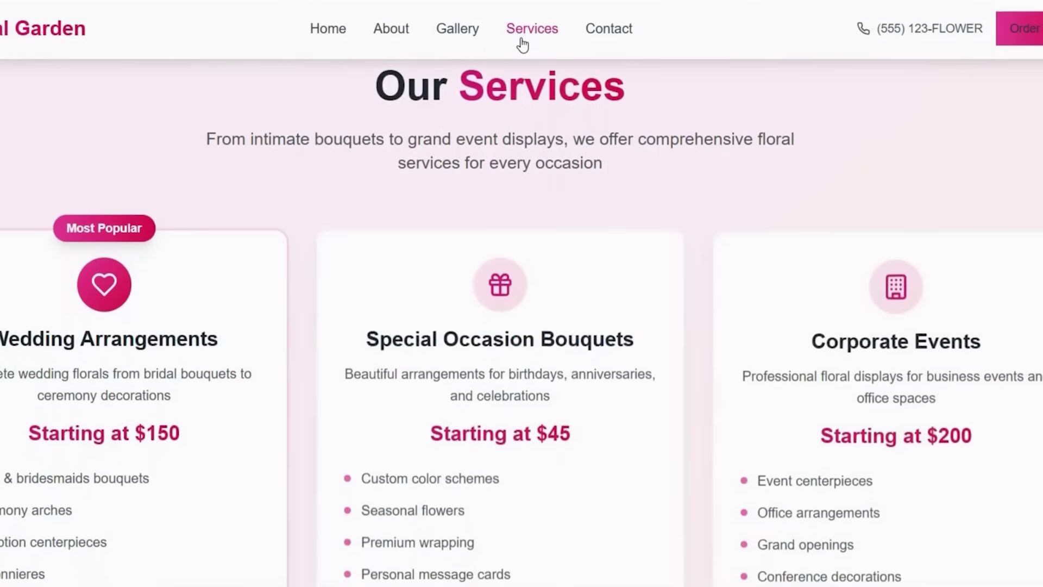
pyautogui.click(606, 38)
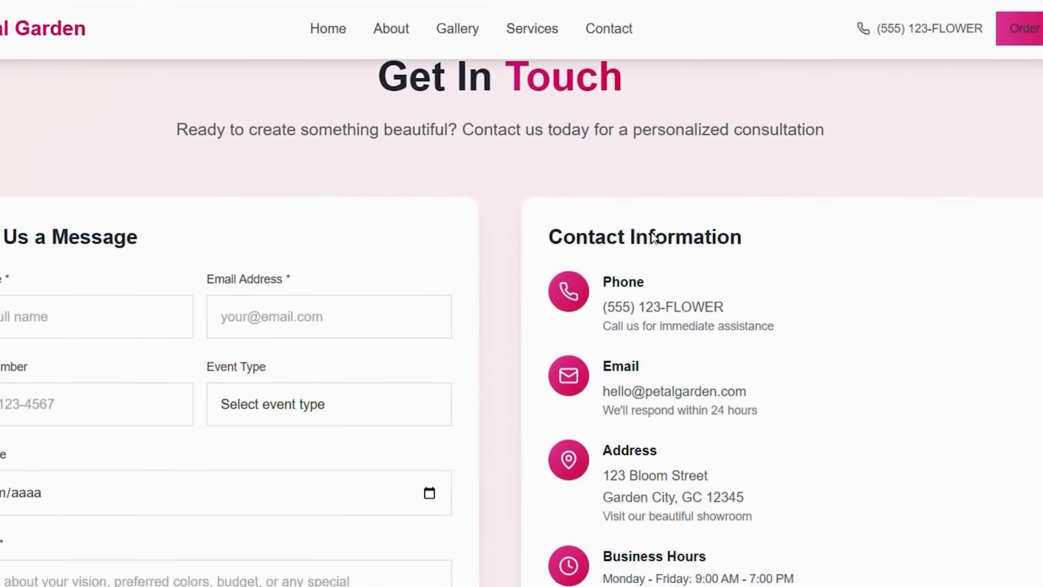
pyautogui.scroll(-3, 651, 237)
pyautogui.scroll(1, 738, 233)
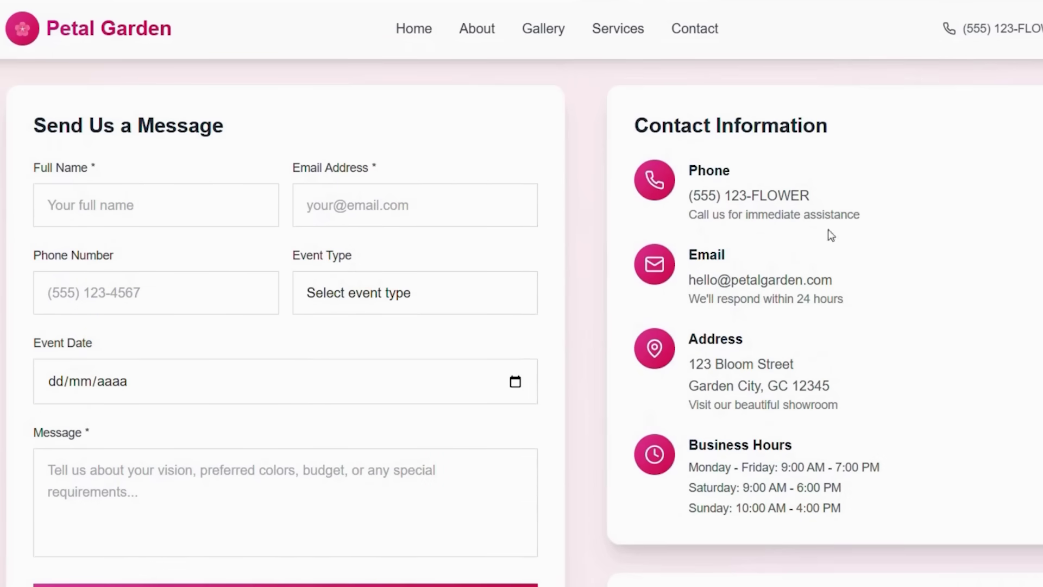
pyautogui.scroll(-1, 809, 281)
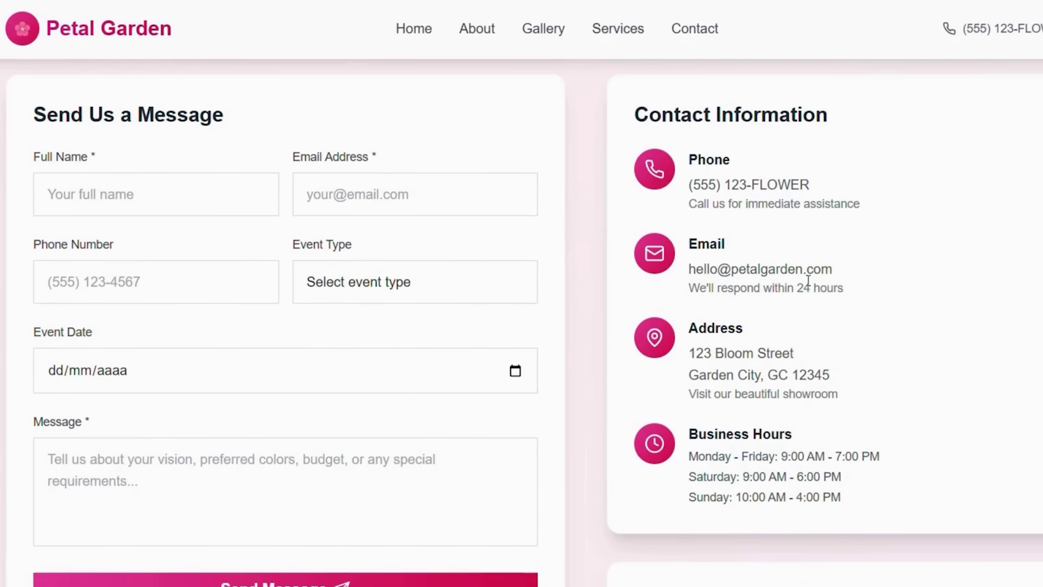
# Step: Examine the Stay Blooming Beautiful newsletter signup and the footer's quick links, services and contact info
pyautogui.scroll(-6, 808, 281)
pyautogui.scroll(-12, 808, 281)
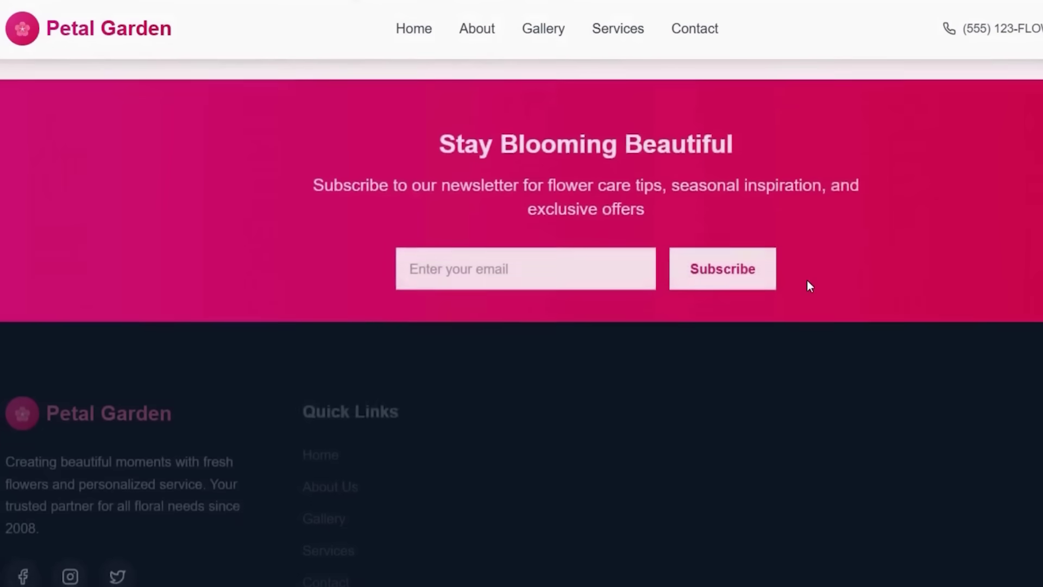
pyautogui.scroll(-2, 807, 279)
pyautogui.scroll(2, 450, 198)
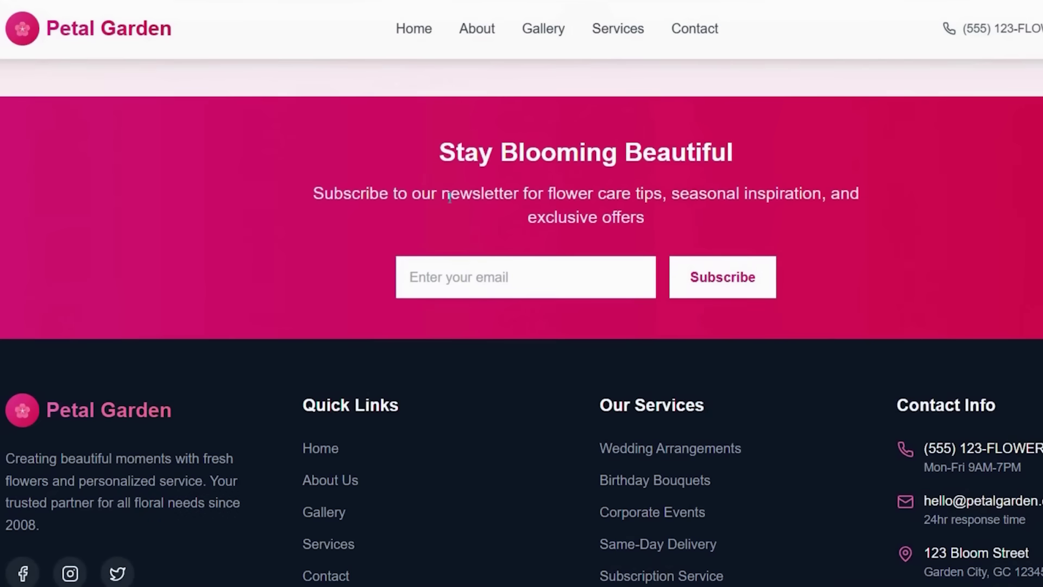
pyautogui.scroll(-2, 717, 416)
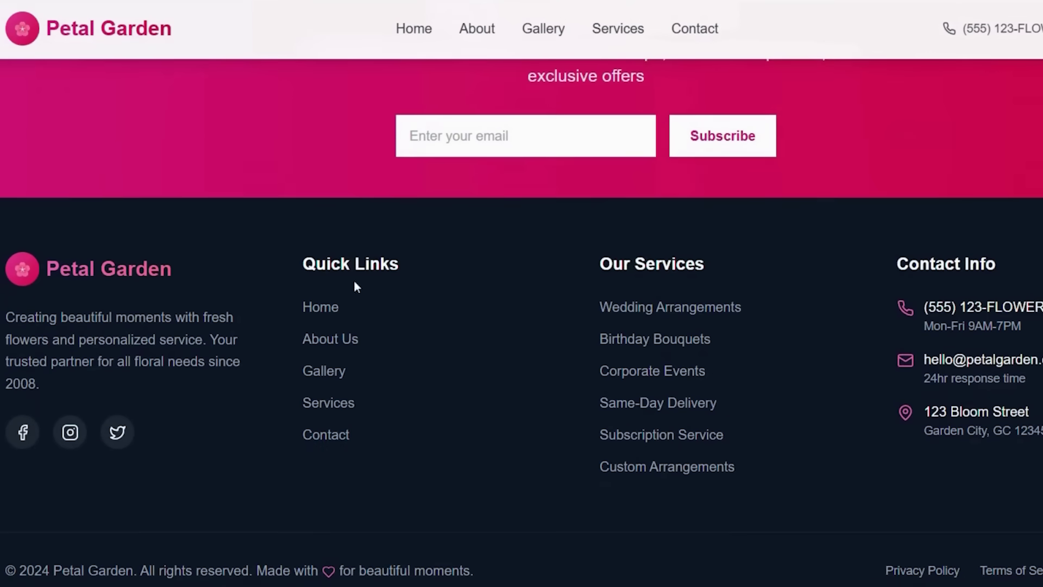
pyautogui.scroll(9, 519, 371)
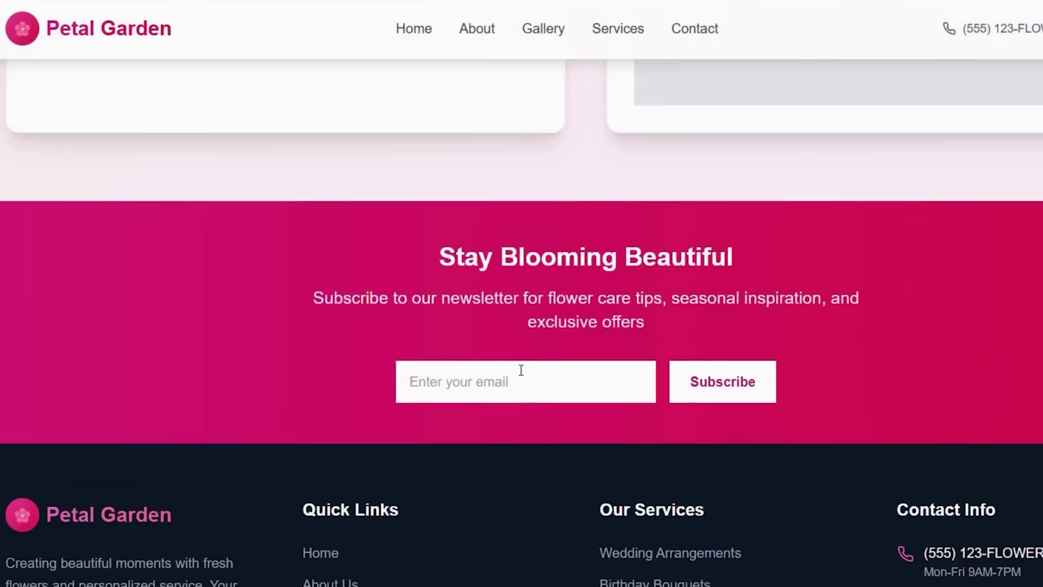